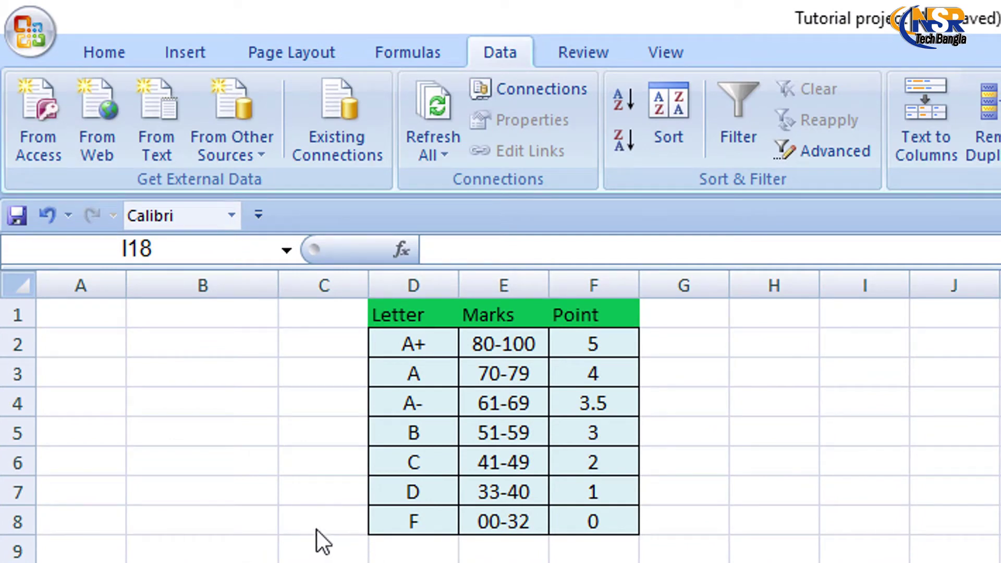
Select the cells beside the F and A- rows of the grade-scale table.
{"action": "left_click", "coordinate": [683, 523]}
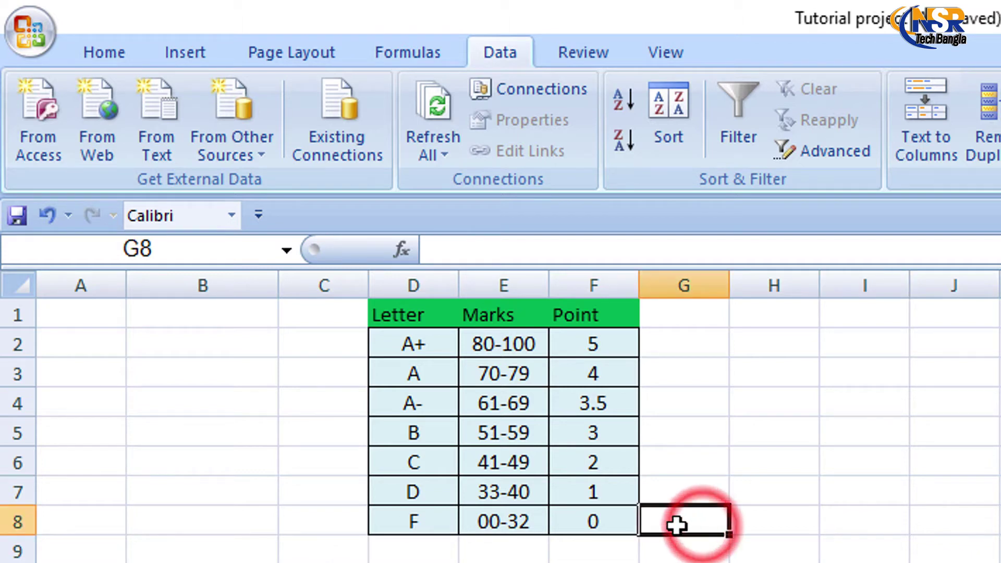
{"action": "left_click", "coordinate": [693, 454]}
{"action": "left_click", "coordinate": [681, 399]}
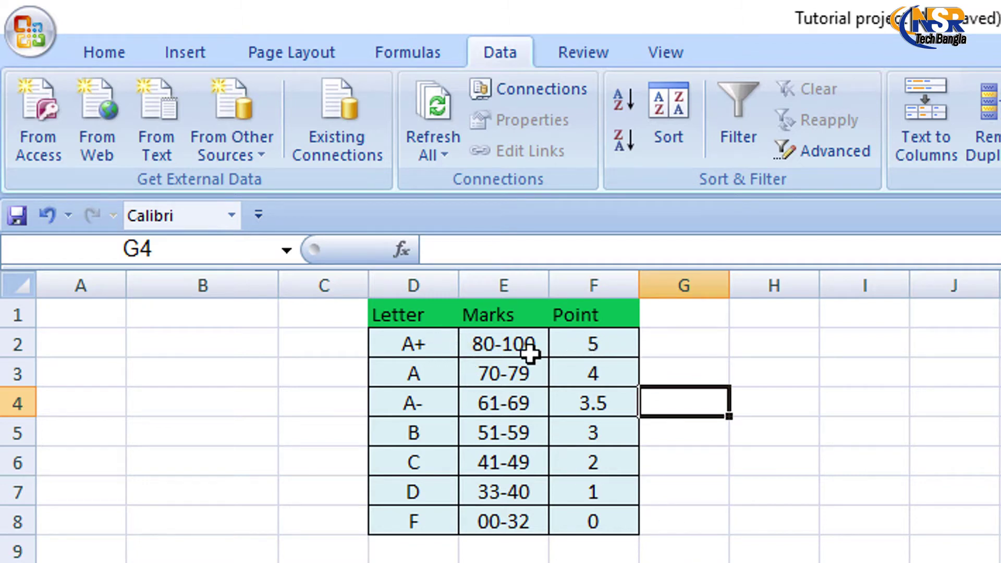
{"action": "key", "text": "Right"}
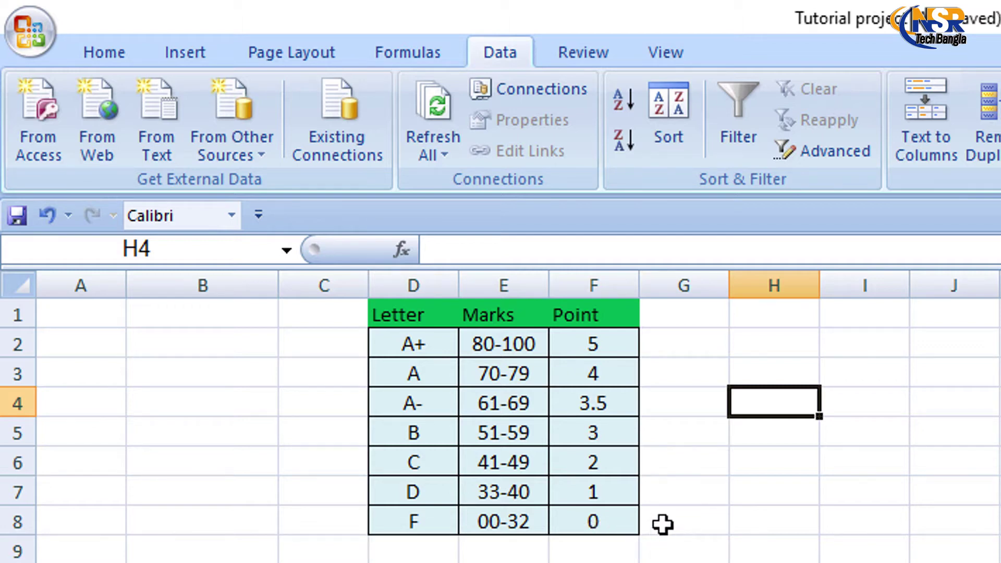
Scroll to the marksheet and select Bangle's GRADE cell D14, clearing a started '=' entry.
{"action": "left_click", "coordinate": [414, 560]}
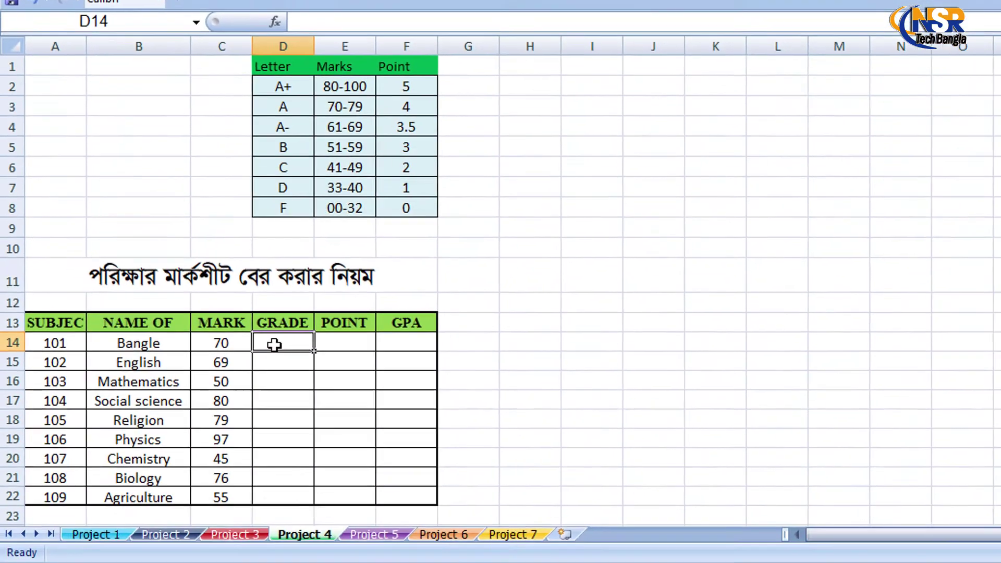
{"action": "scroll", "coordinate": [269, 313], "scroll_direction": "down", "scroll_amount": 1}
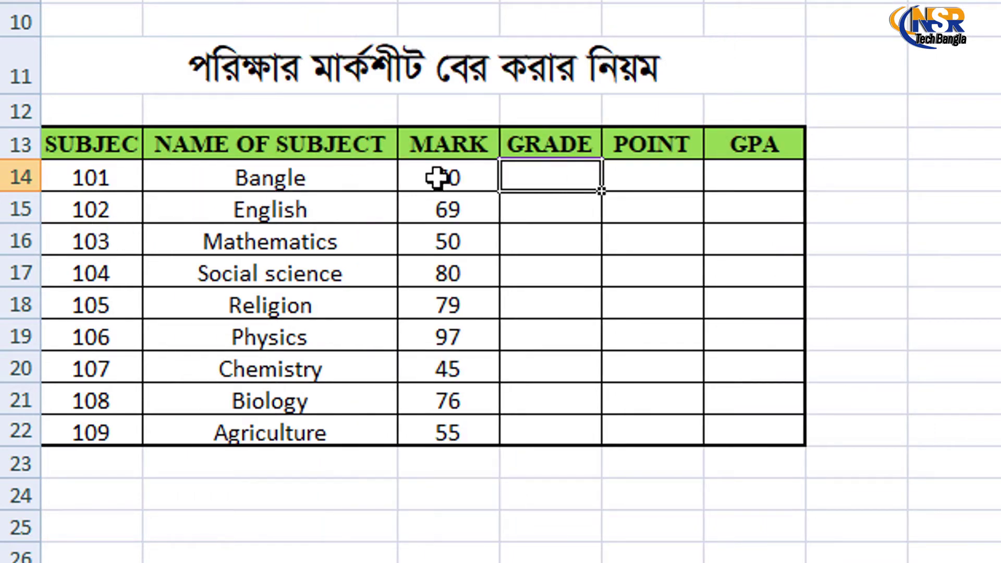
{"action": "left_click", "coordinate": [458, 147]}
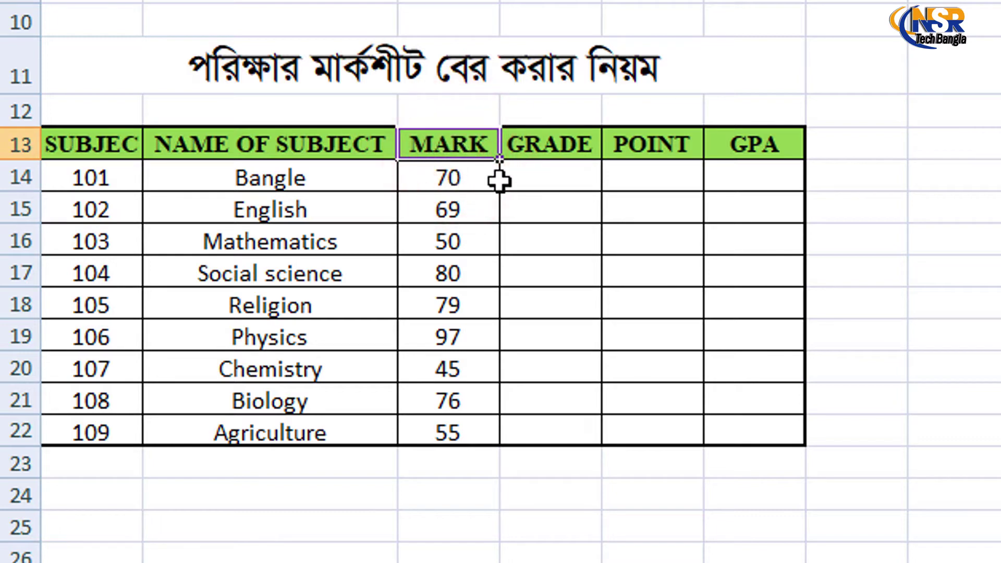
{"action": "left_click", "coordinate": [529, 181]}
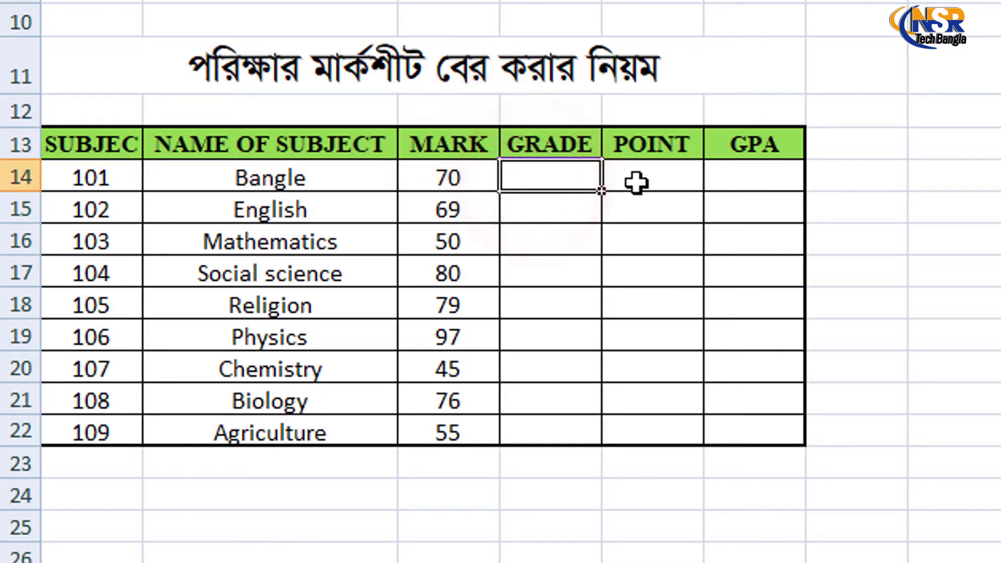
{"action": "left_click", "coordinate": [565, 189]}
{"action": "type", "text": "="}
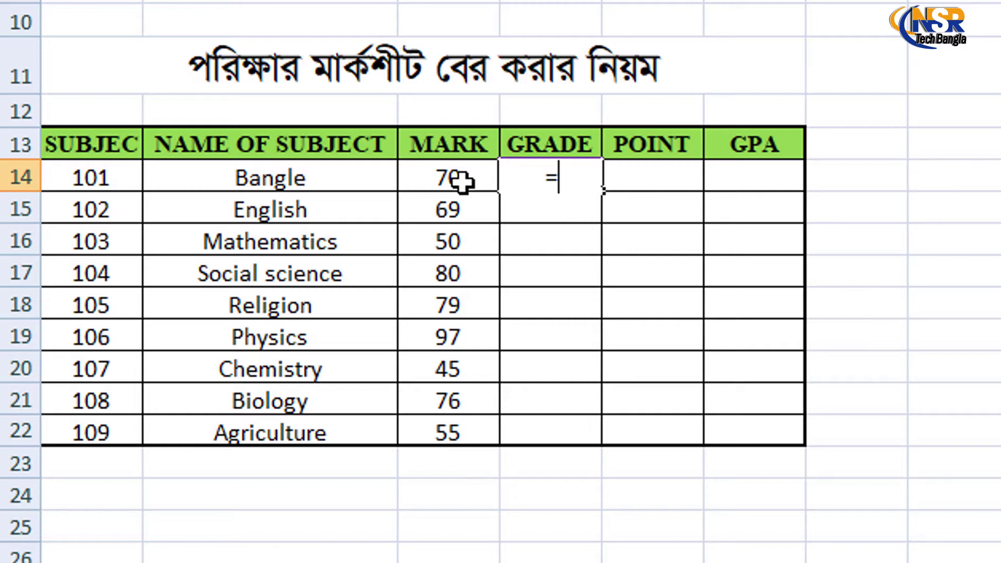
{"action": "key", "text": "BackSpace"}
{"action": "left_click", "coordinate": [450, 179]}
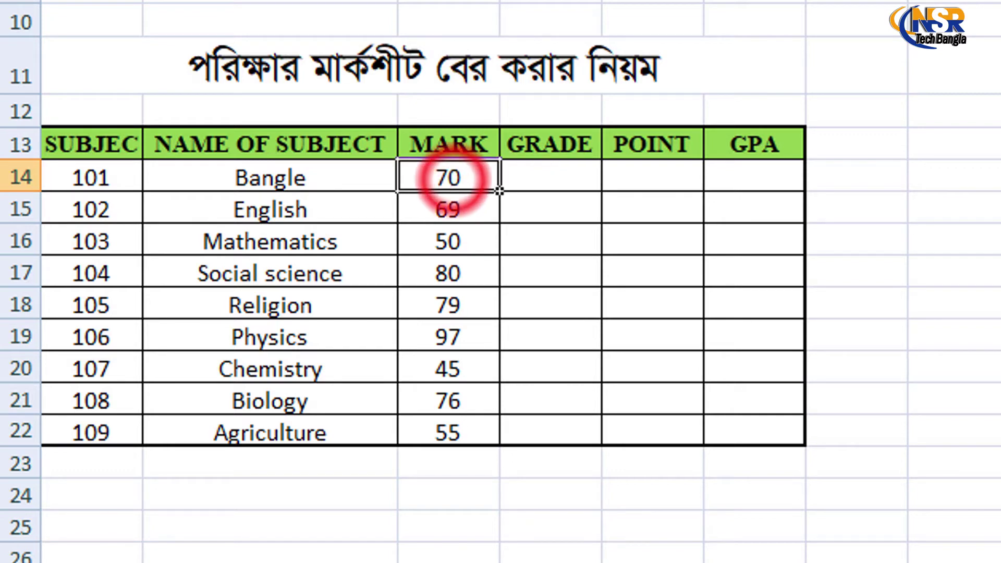
{"action": "left_click", "coordinate": [452, 183]}
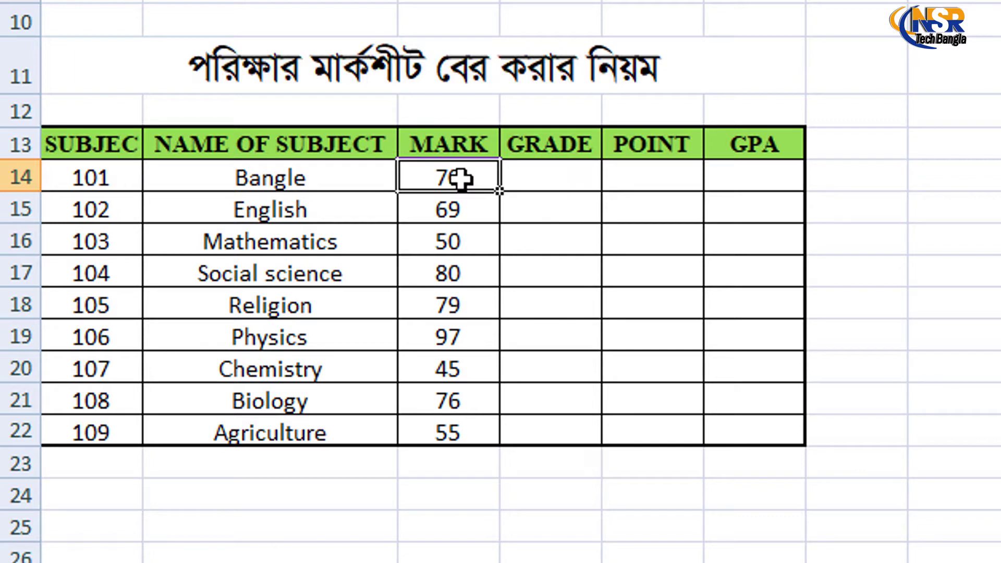
{"action": "left_click", "coordinate": [549, 181]}
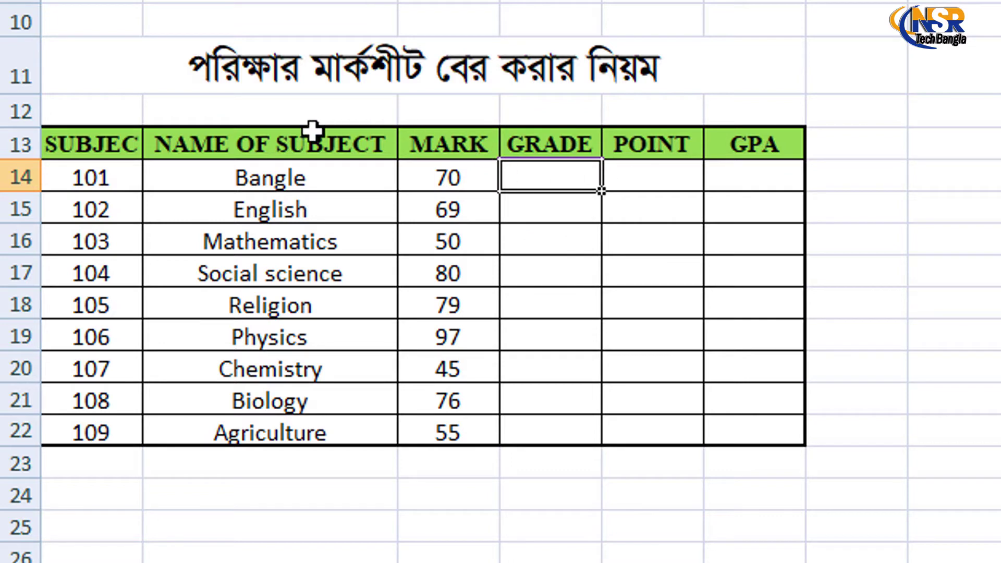
{"action": "mouse_move", "coordinate": [769, 432]}
{"action": "left_mouse_down"}
{"action": "mouse_move", "coordinate": [130, 141]}
{"action": "mouse_move", "coordinate": [742, 211]}
{"action": "left_mouse_up"}
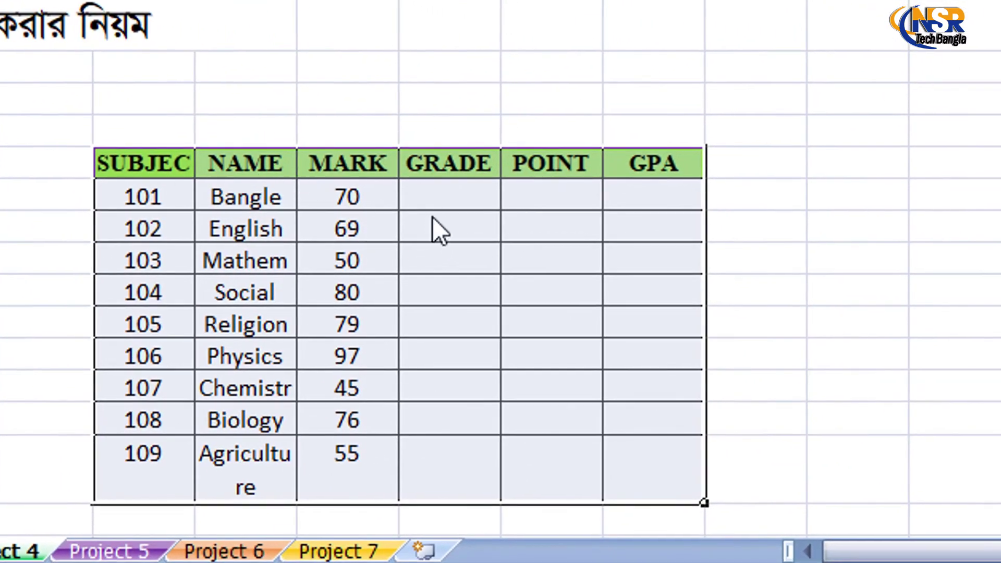
{"action": "left_click", "coordinate": [446, 204]}
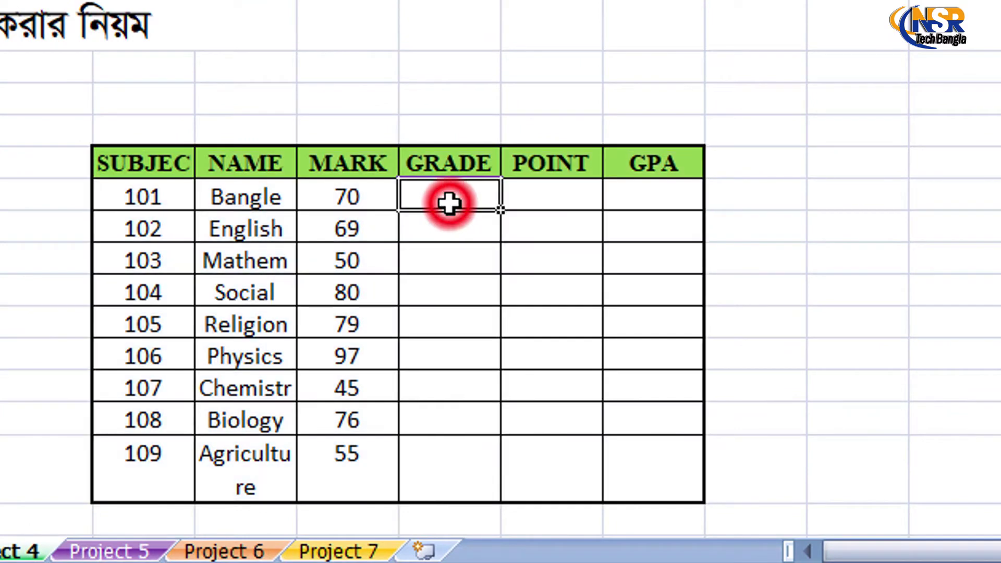
{"action": "left_click", "coordinate": [346, 200]}
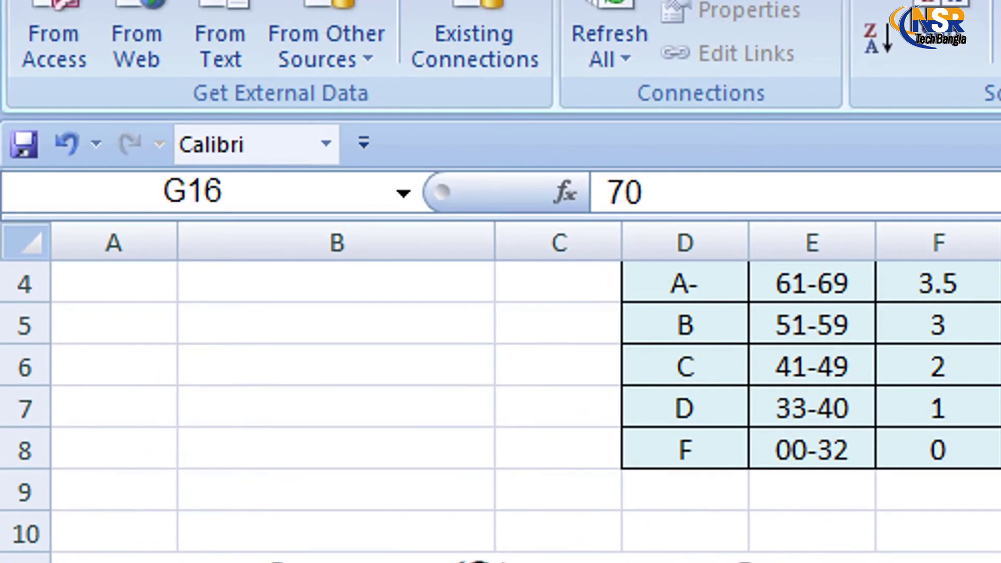
{"action": "key", "text": "Right"}
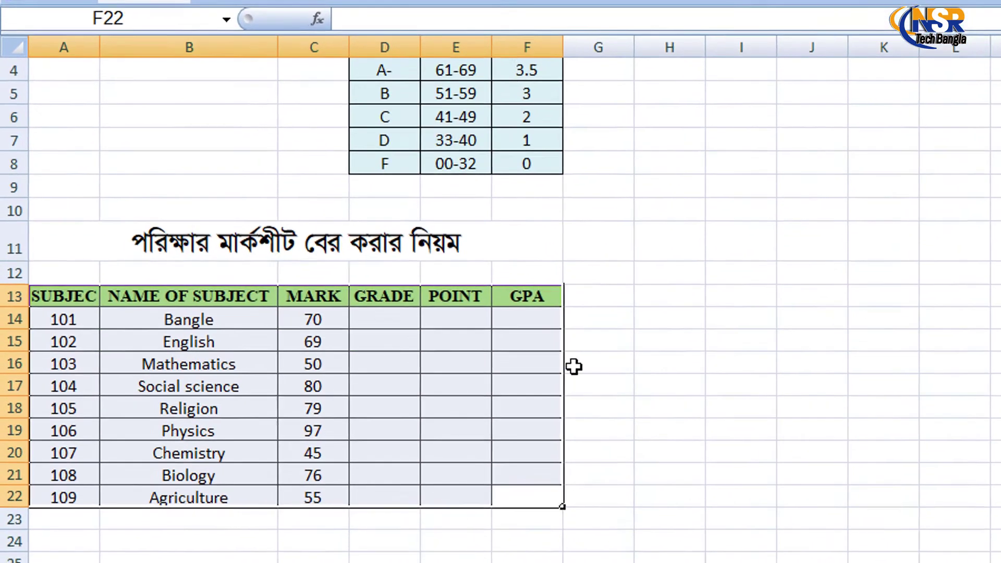
{"action": "left_click", "coordinate": [335, 354]}
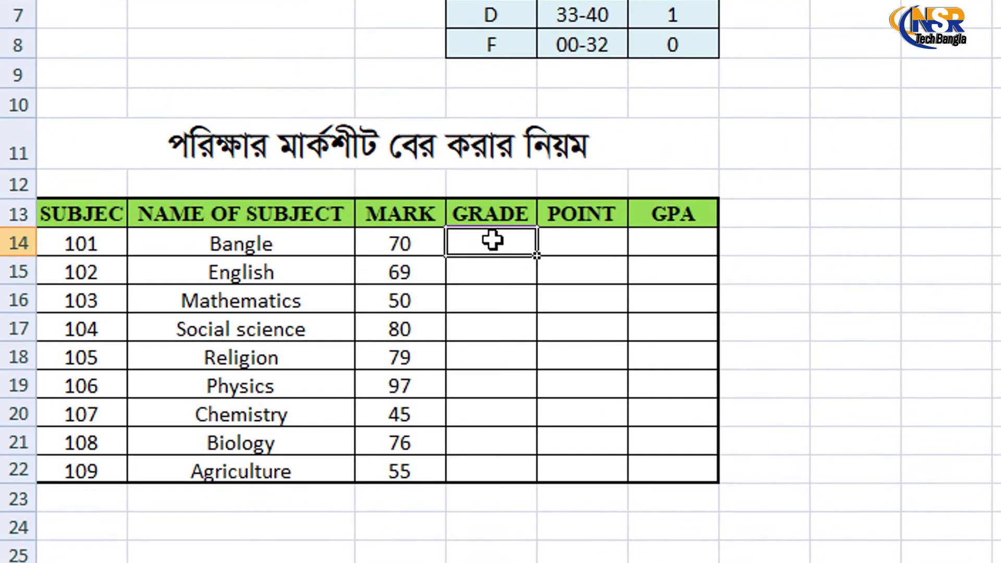
Start D14's formula as =if(C14>=80,"A+", so marks of 80 or more give A+.
{"action": "double_click", "coordinate": [492, 240]}
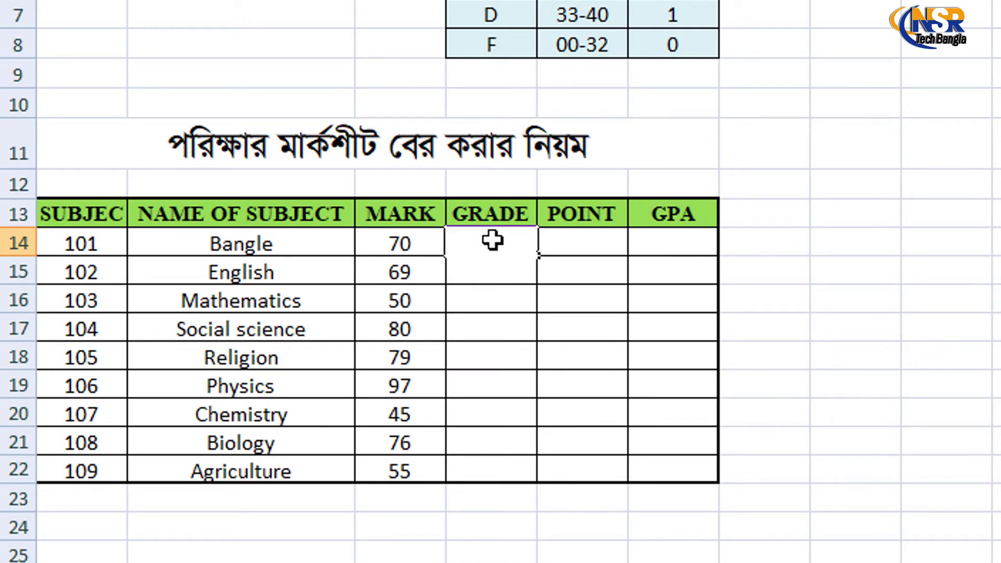
{"action": "type", "text": "=if"}
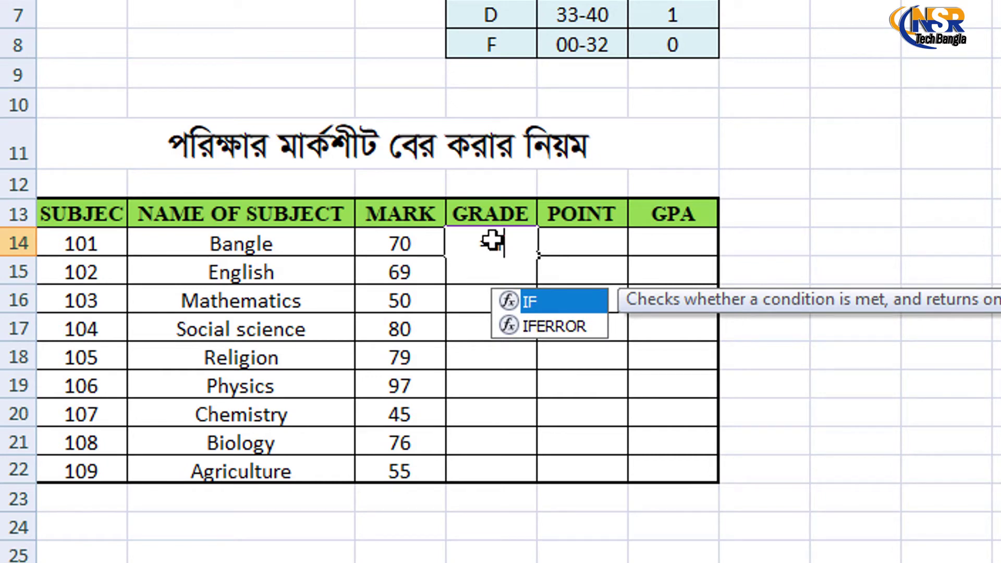
{"action": "type", "text": "("}
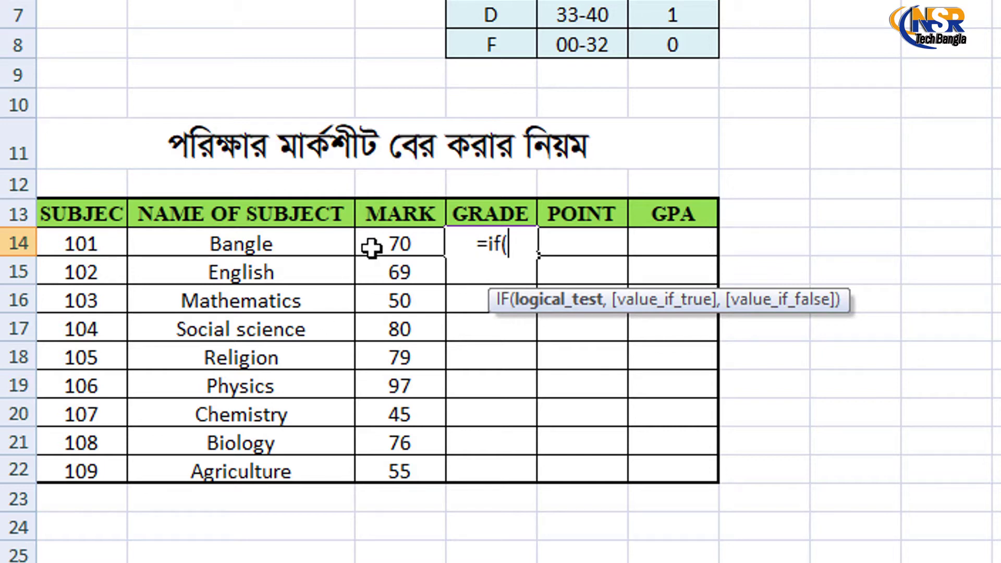
{"action": "left_click", "coordinate": [414, 244]}
{"action": "scroll", "coordinate": [415, 245], "scroll_direction": "up", "scroll_amount": 1}
{"action": "type", "text": ">=80,\"A\""}
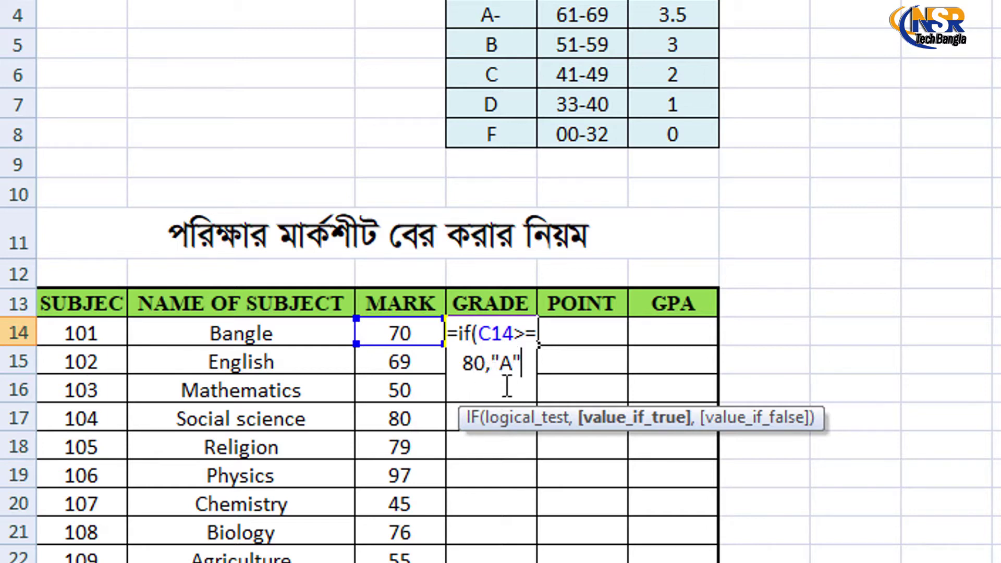
{"action": "left_click", "coordinate": [510, 363]}
{"action": "type", "text": "+"}
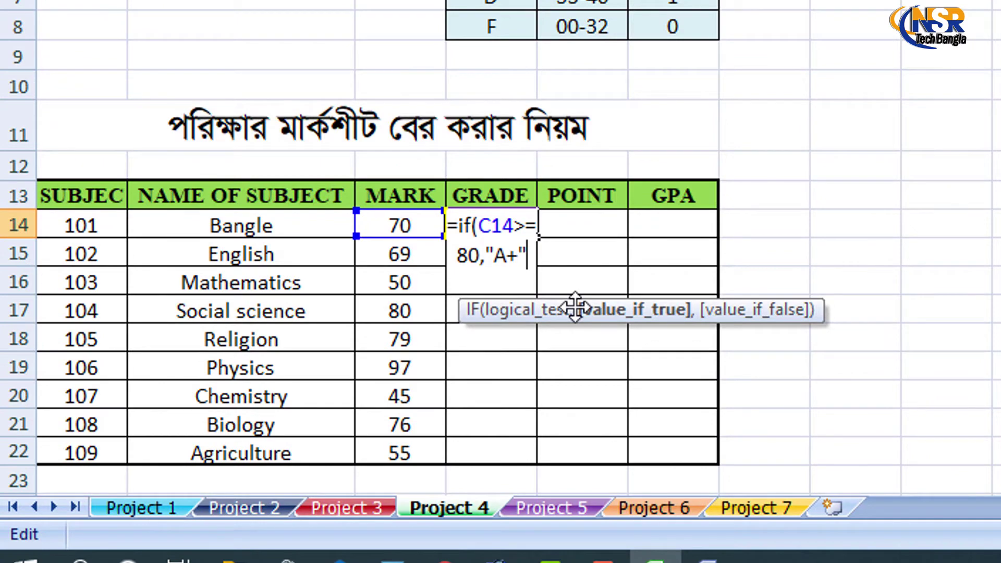
{"action": "type", "text": ","}
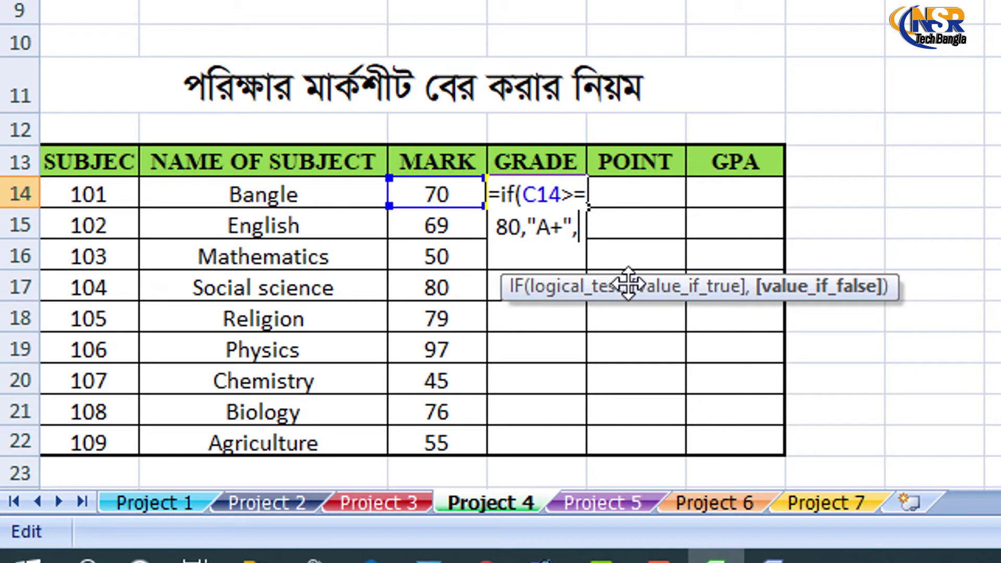
Add nested IFs for A (70), A- (61), B (51), C (41), D (33), else "F", then close the brackets.
{"action": "type", "text": "I"}
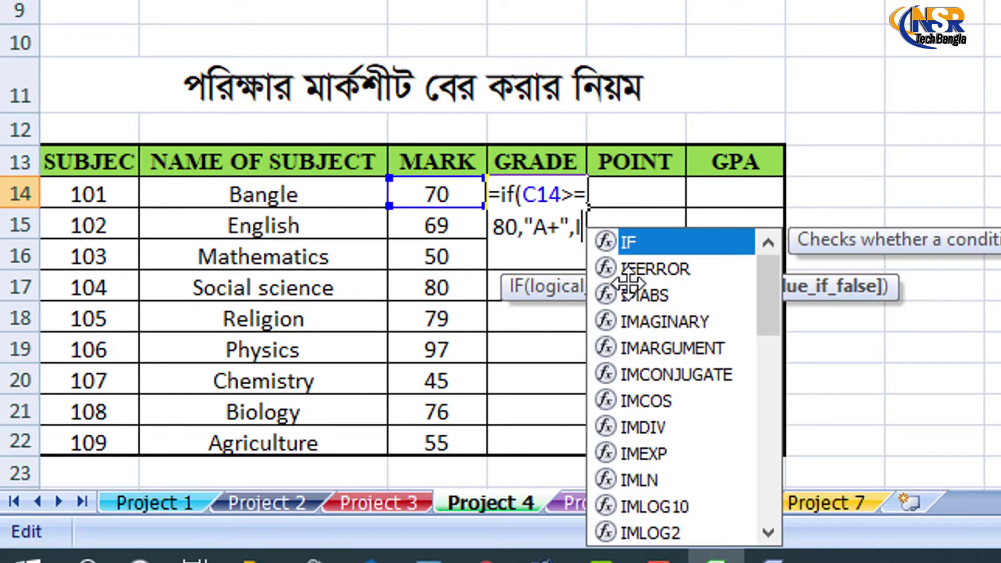
{"action": "type", "text": "f"}
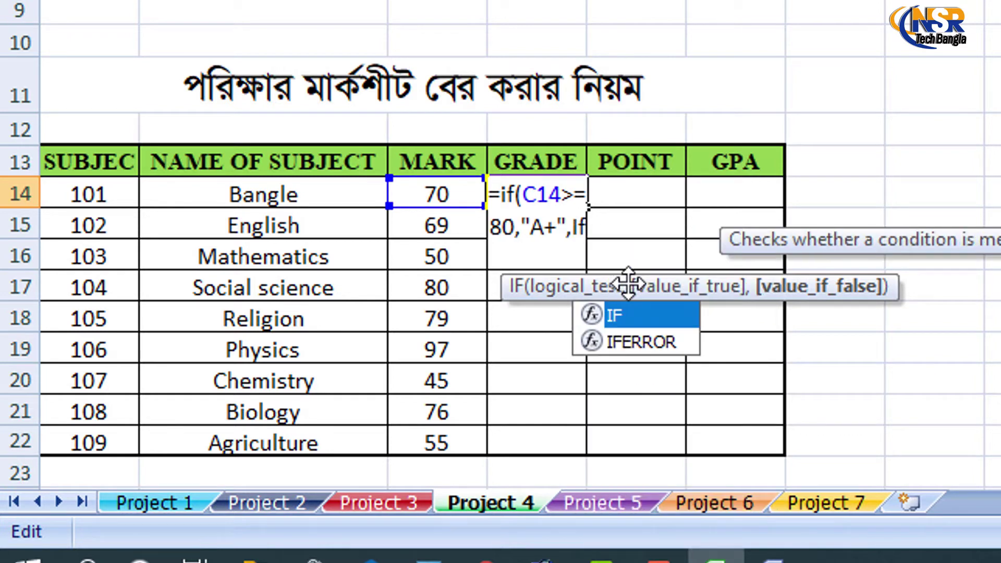
{"action": "type", "text": "("}
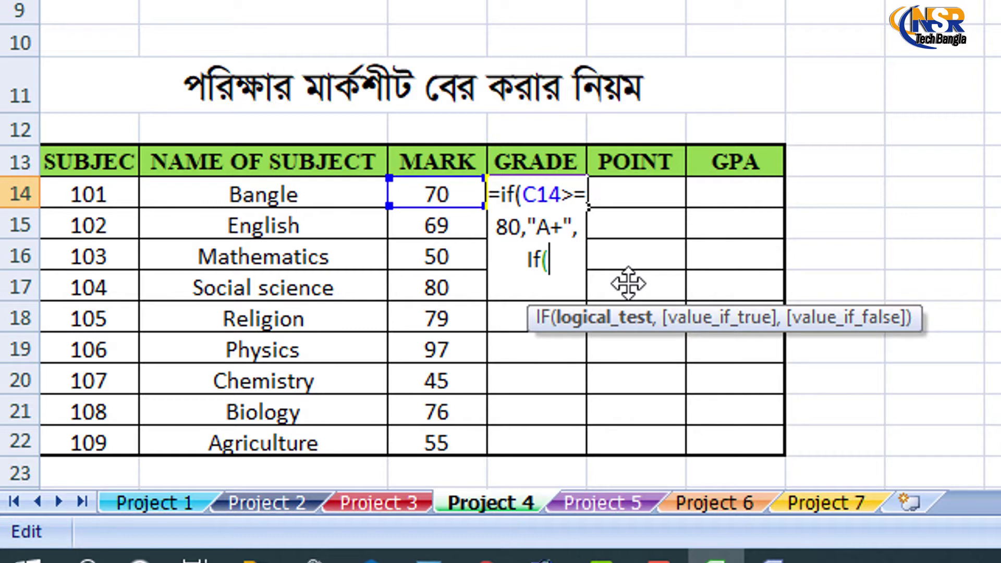
{"action": "type", "text": "c"}
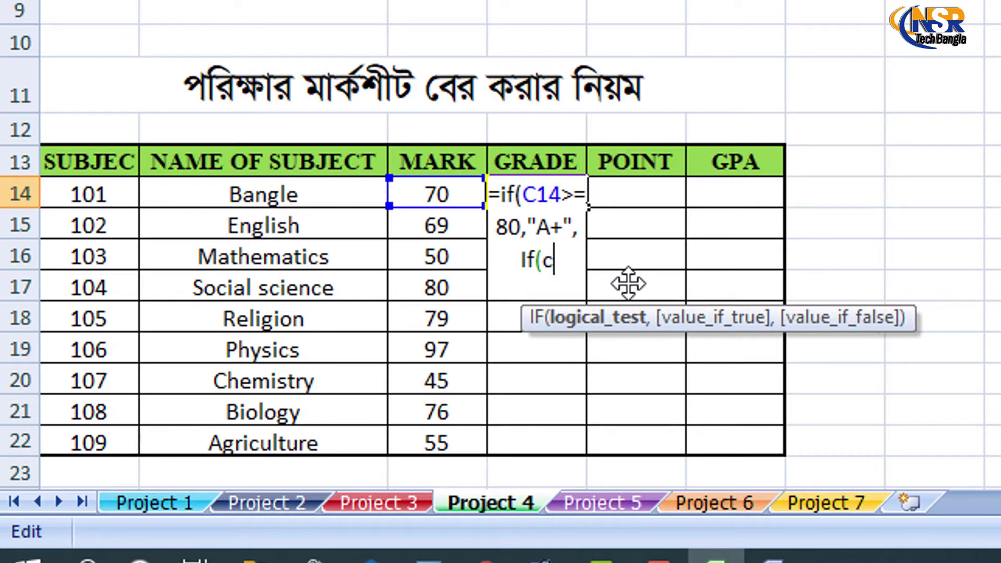
{"action": "type", "text": "14"}
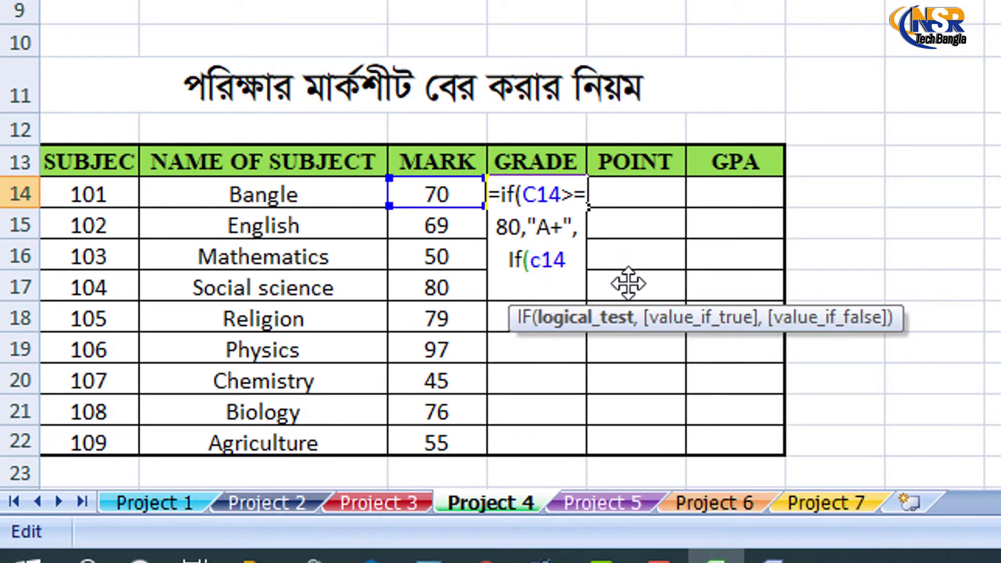
{"action": "type", "text": ">"}
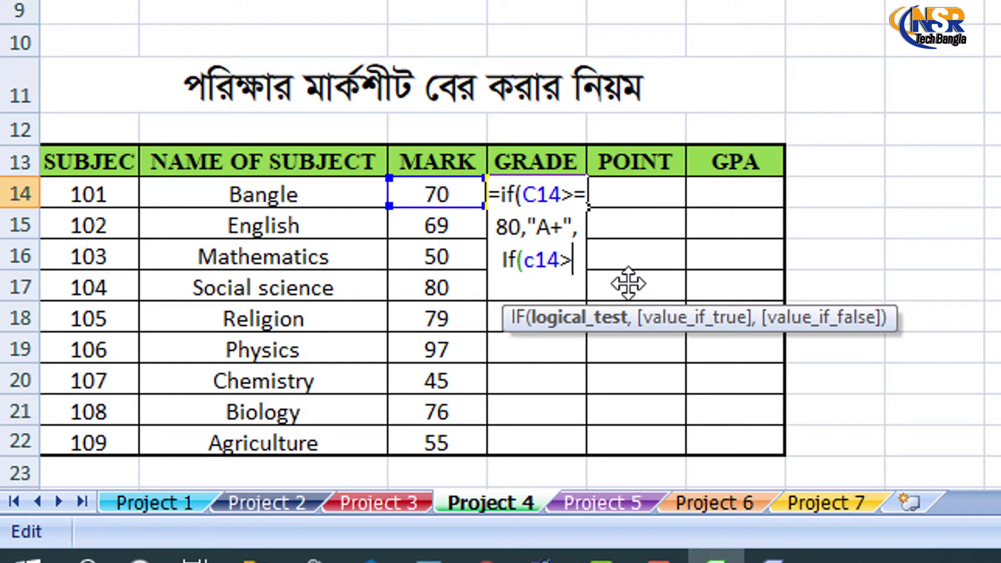
{"action": "type", "text": "="}
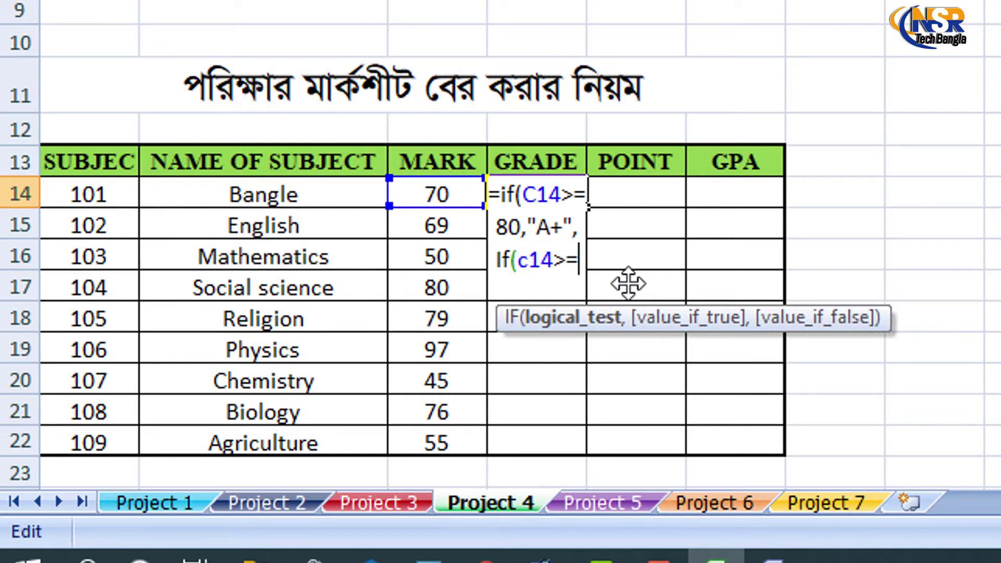
{"action": "type", "text": "70,"}
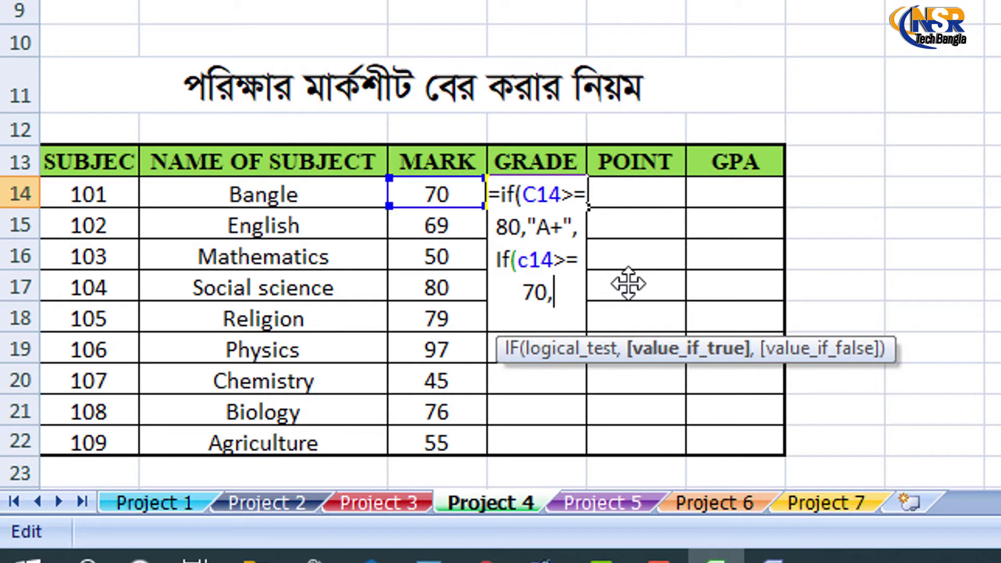
{"action": "type", "text": "\"A\""}
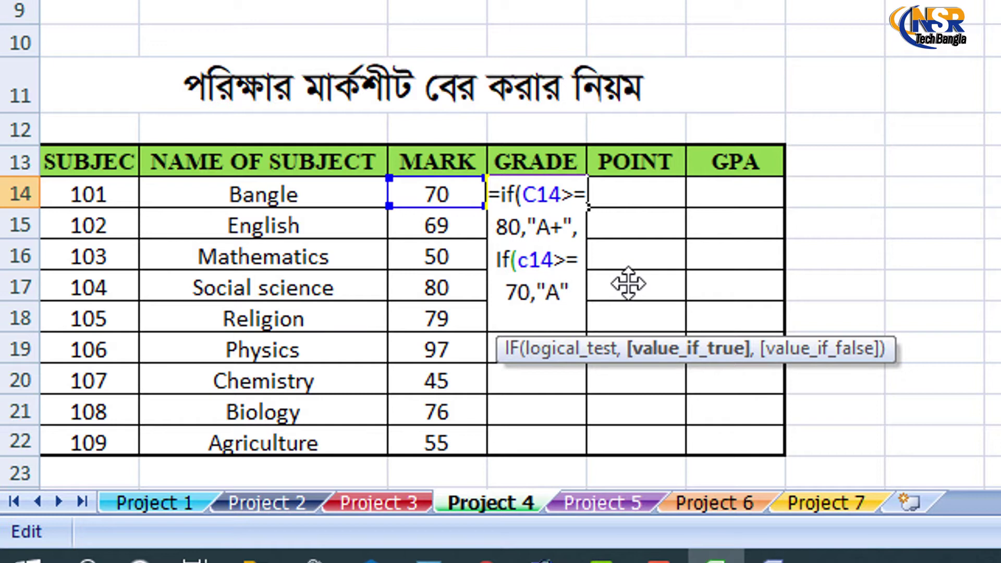
{"action": "type", "text": ","}
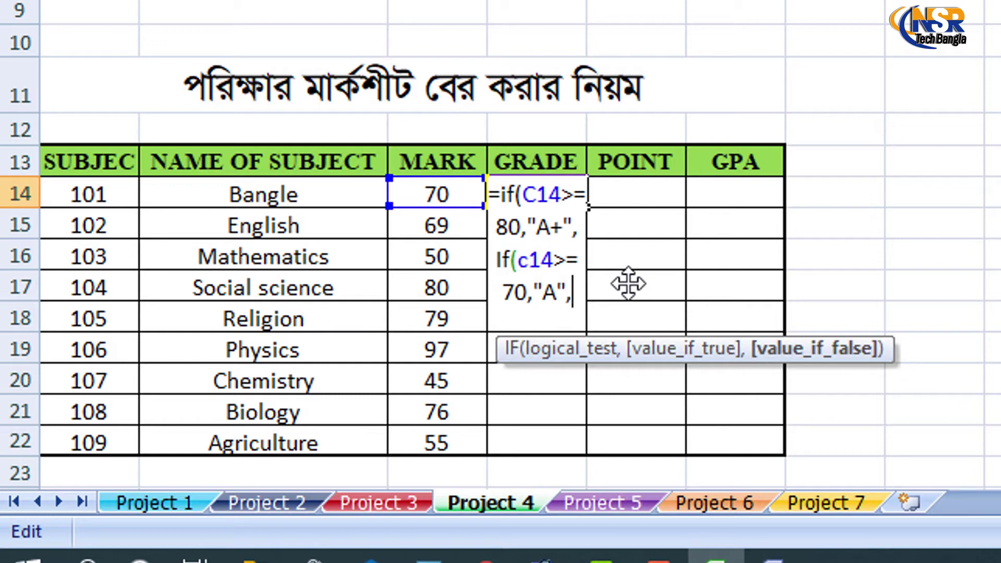
{"action": "type", "text": "if"}
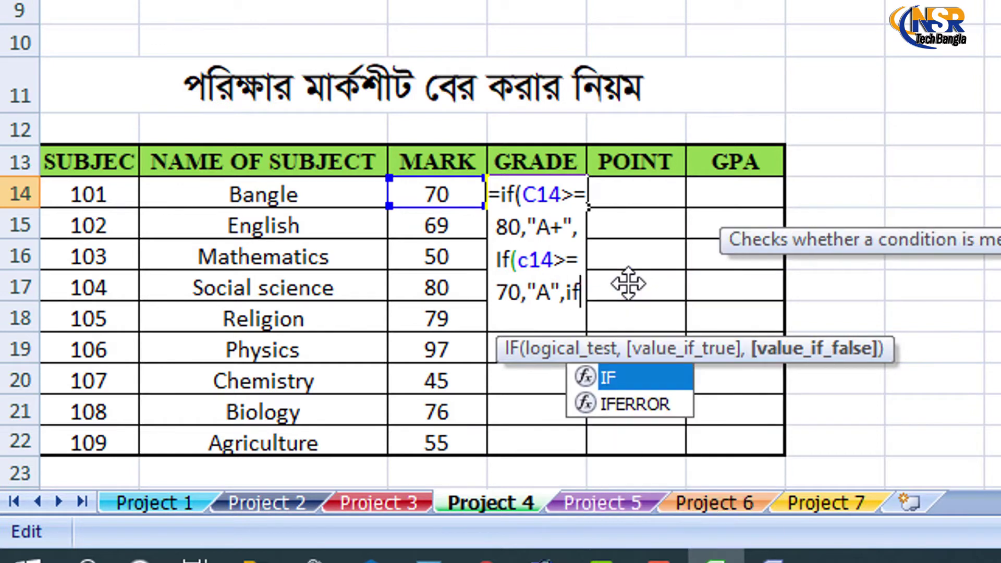
{"action": "type", "text": "("}
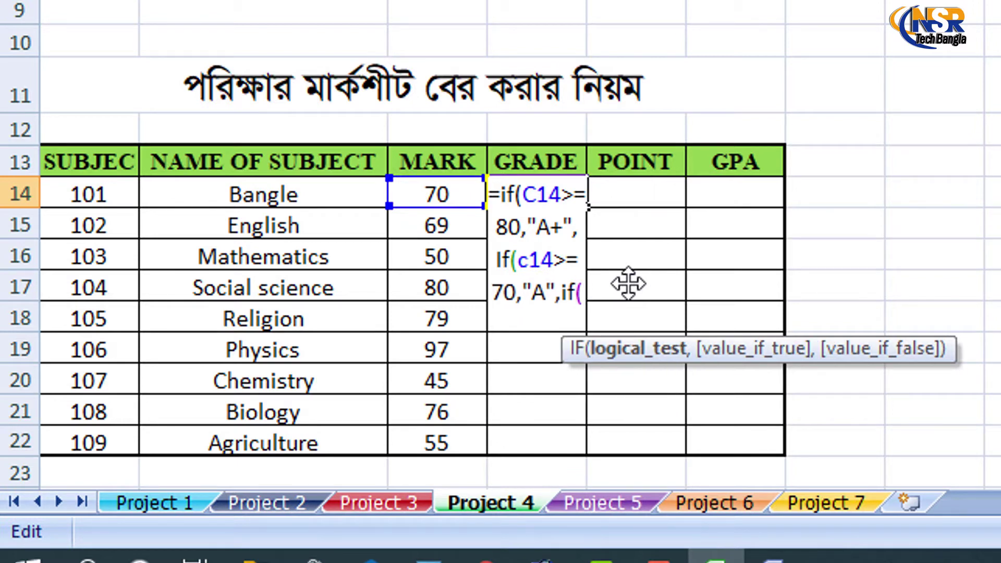
{"action": "type", "text": "c14>"}
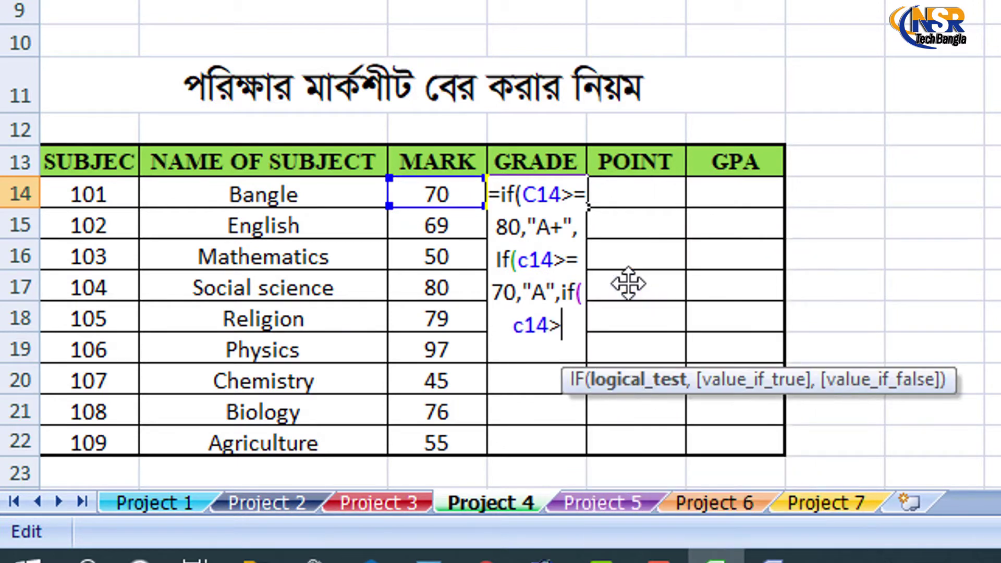
{"action": "type", "text": "="}
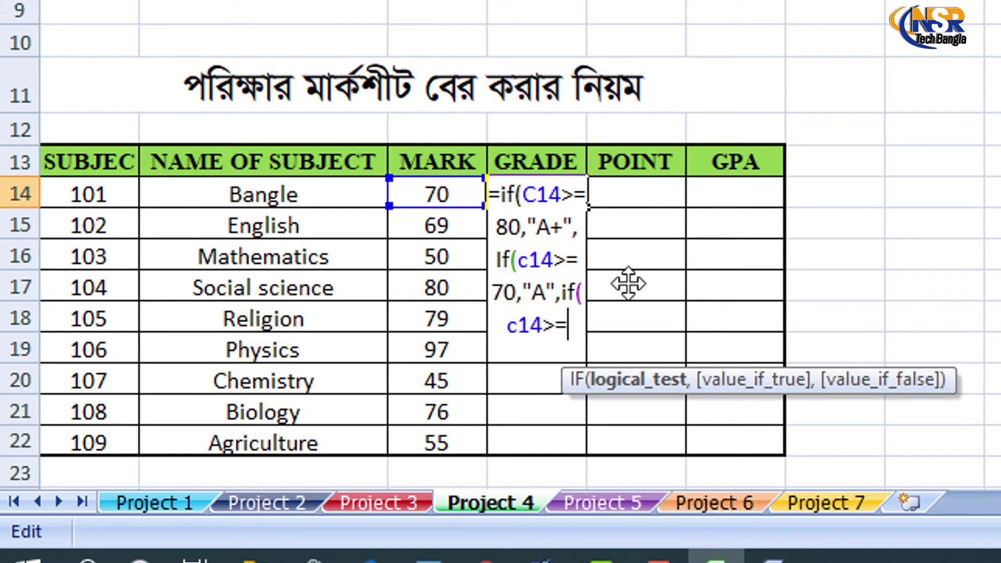
{"action": "type", "text": "61,"}
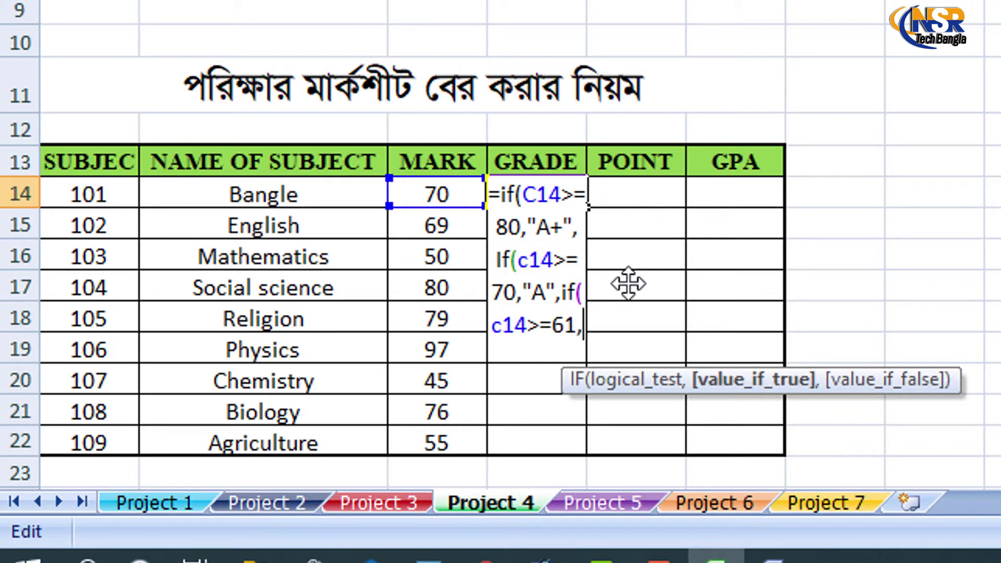
{"action": "type", "text": "\""}
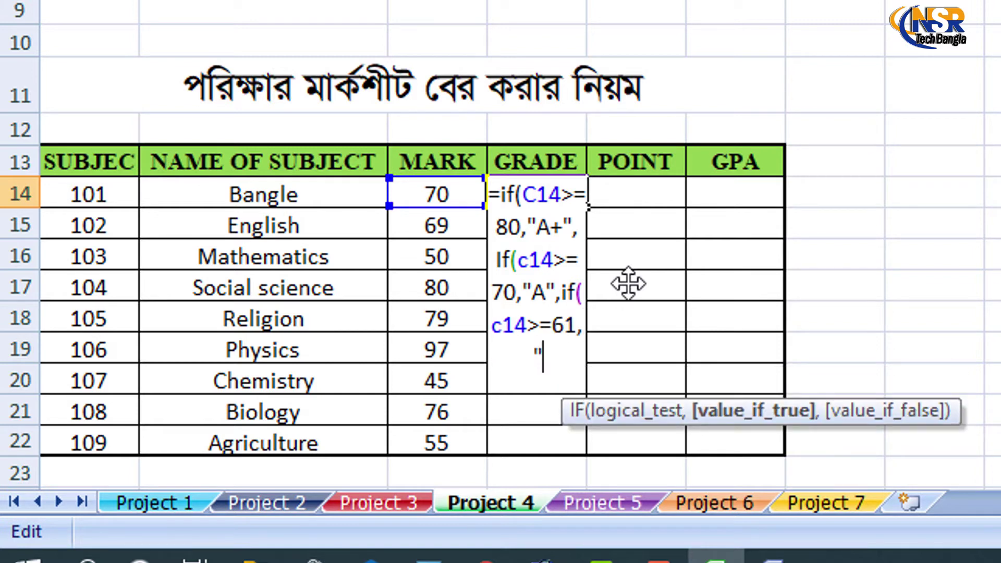
{"action": "type", "text": "A-"}
{"action": "type", "text": "\""}
{"action": "type", "text": ","}
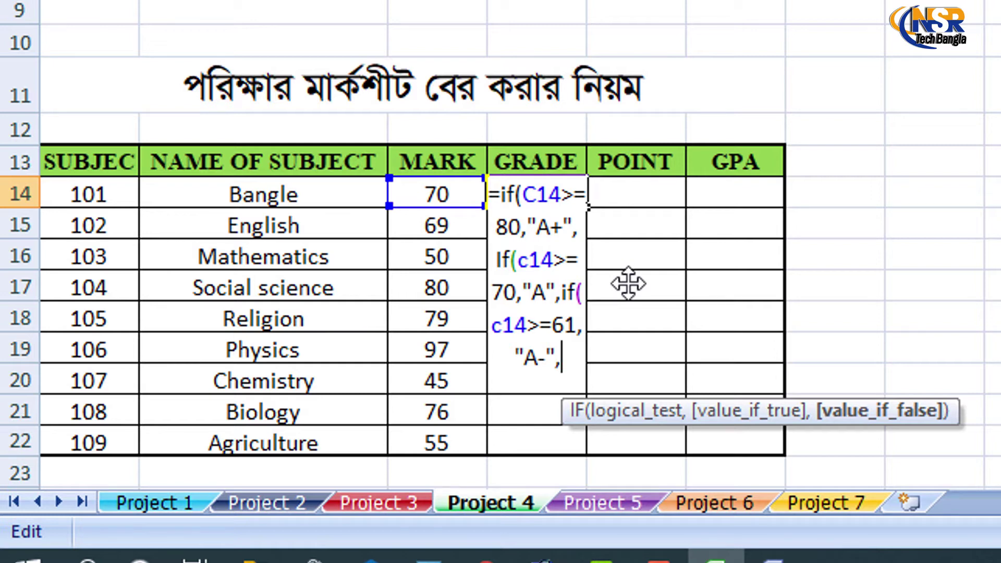
{"action": "type", "text": "if("}
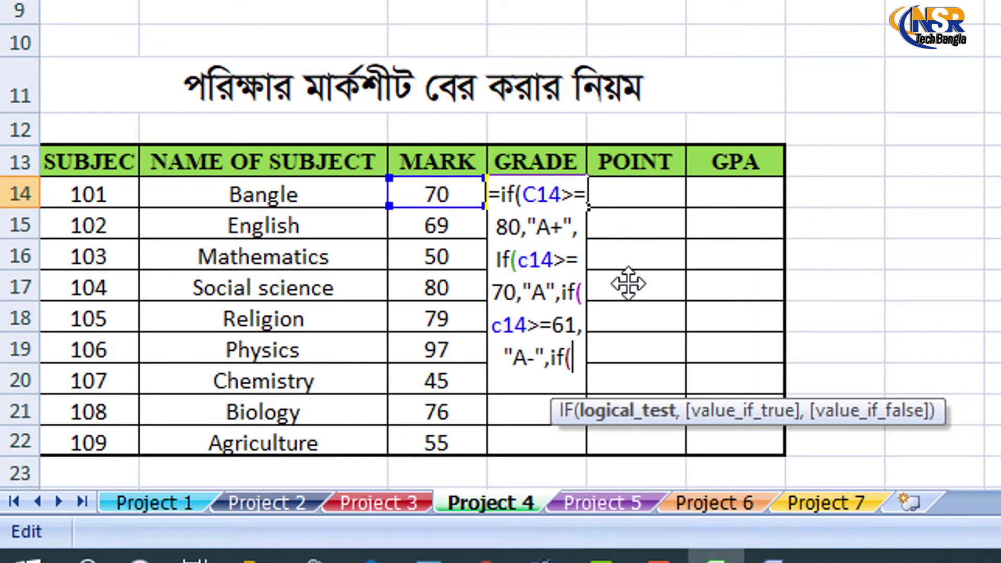
{"action": "type", "text": "c14"}
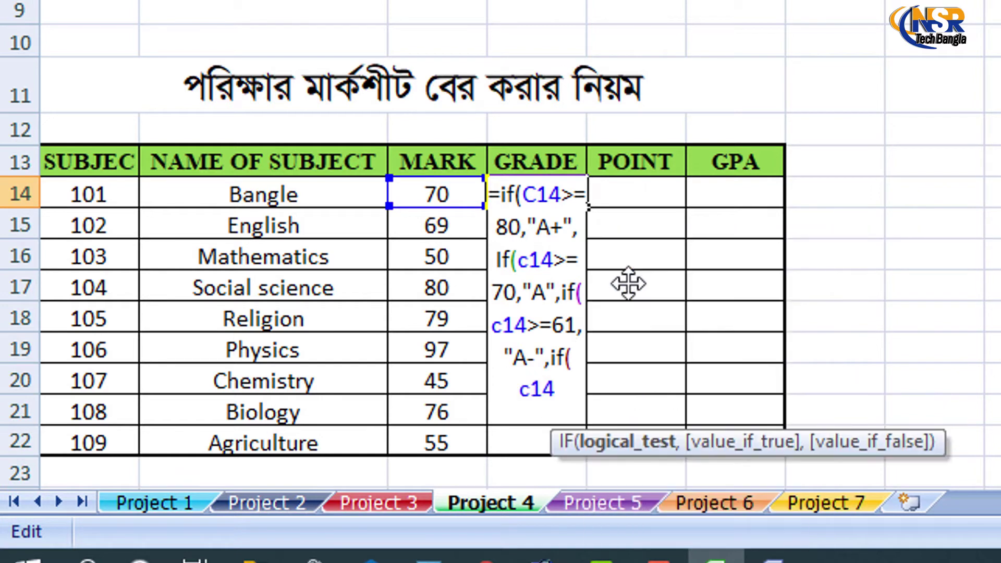
{"action": "type", "text": ">"}
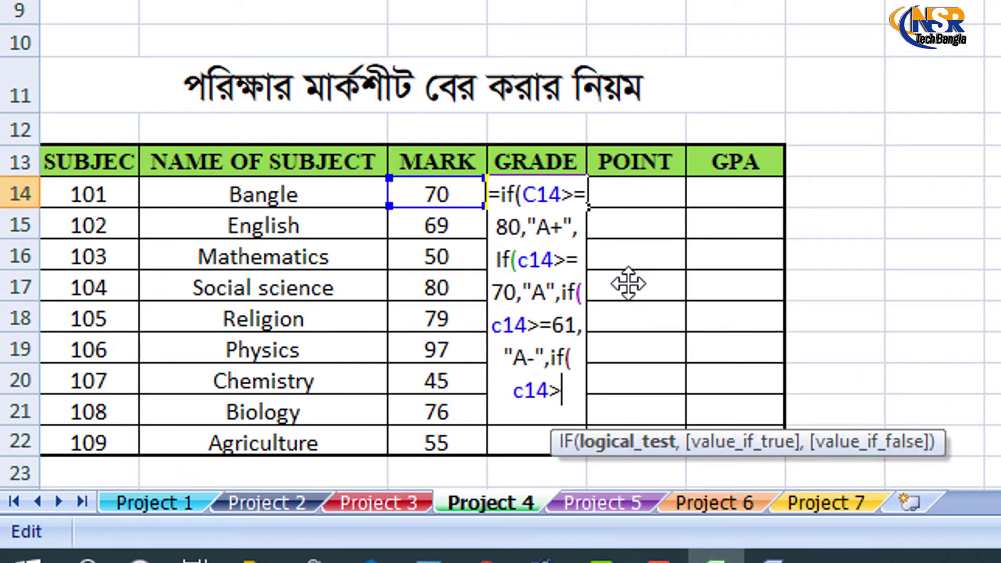
{"action": "type", "text": "="}
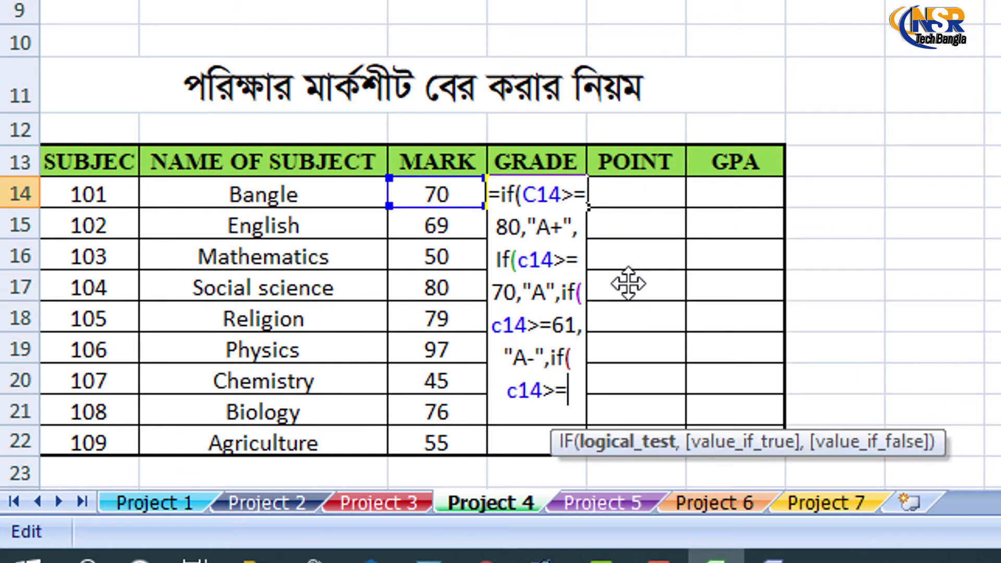
{"action": "type", "text": "51"}
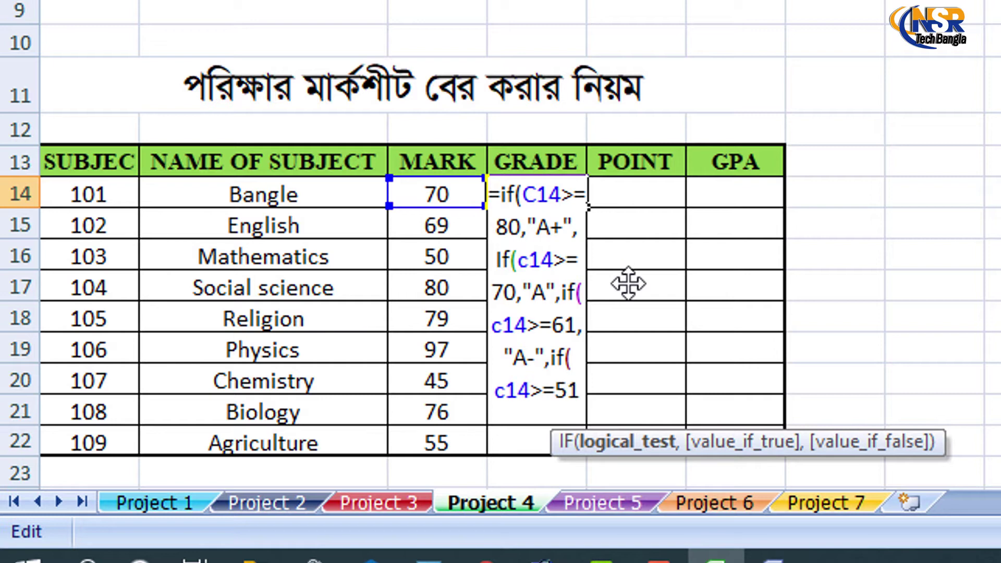
{"action": "type", "text": ","}
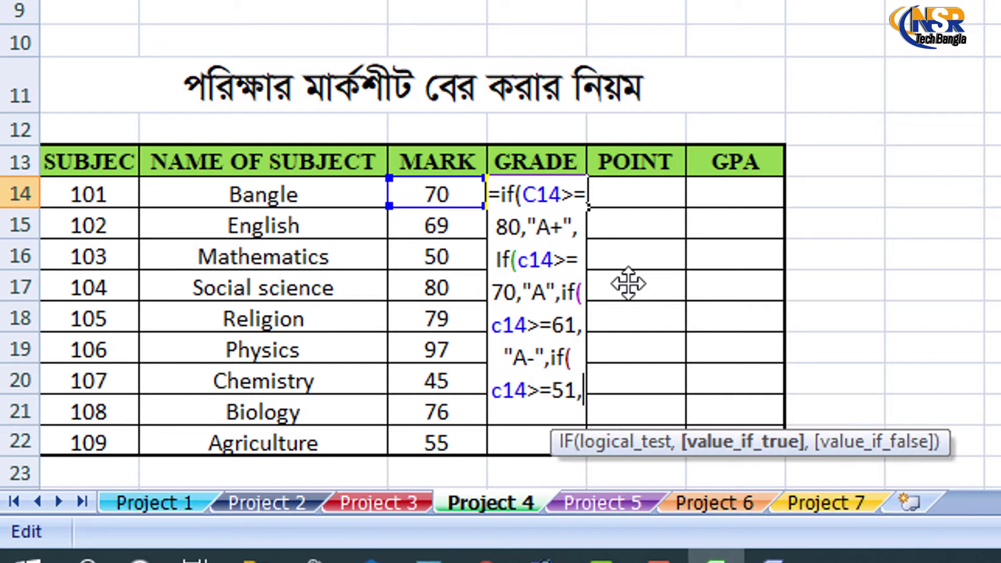
{"action": "type", "text": "\""}
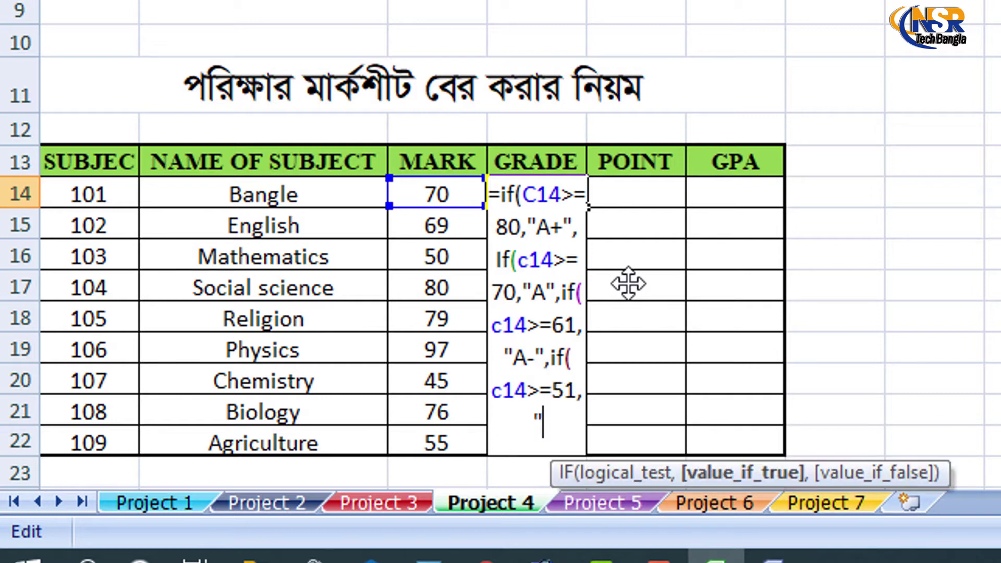
{"action": "type", "text": "B"}
{"action": "type", "text": "\""}
{"action": "type", "text": ","}
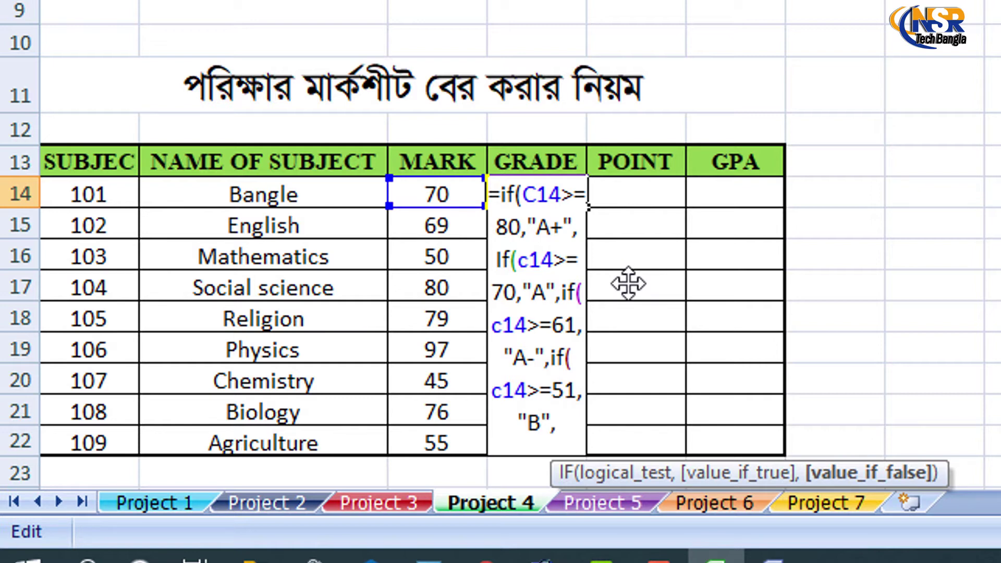
{"action": "type", "text": "if"}
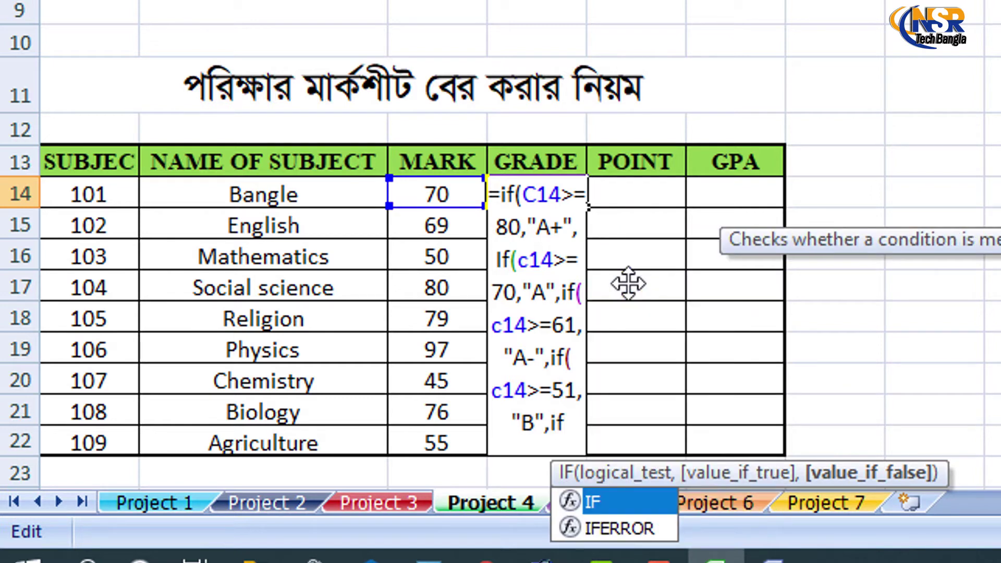
{"action": "type", "text": "("}
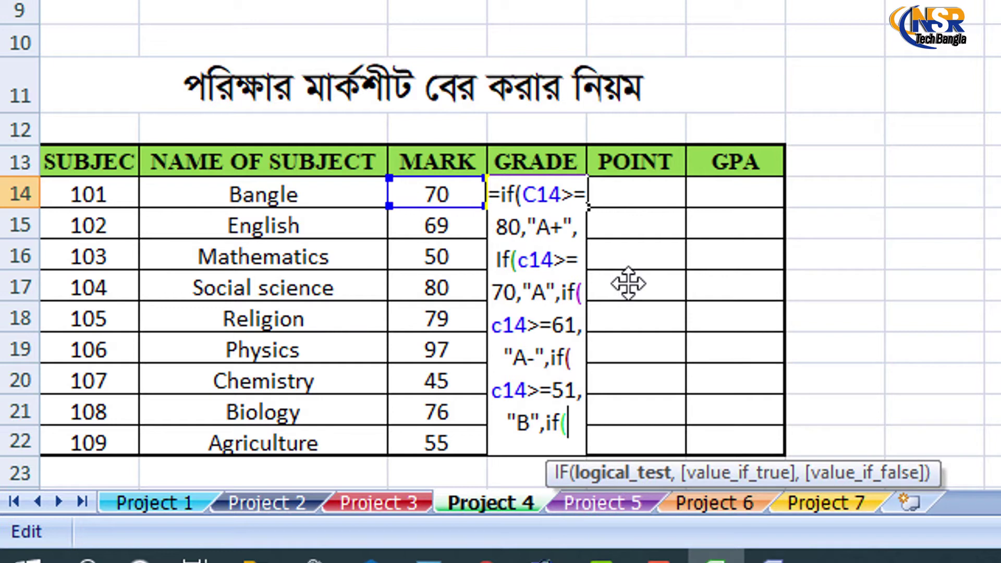
{"action": "type", "text": "c14"}
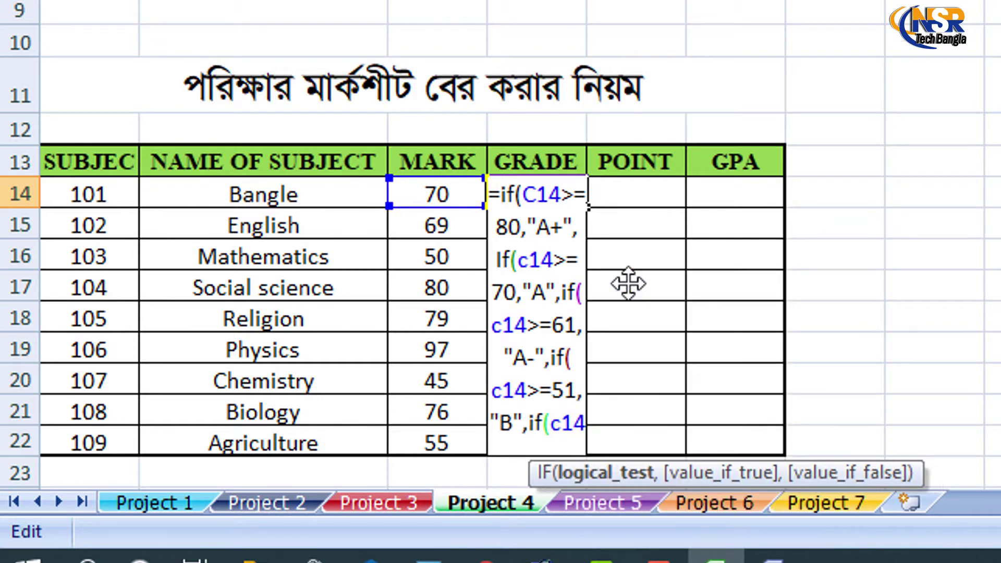
{"action": "type", "text": ">="}
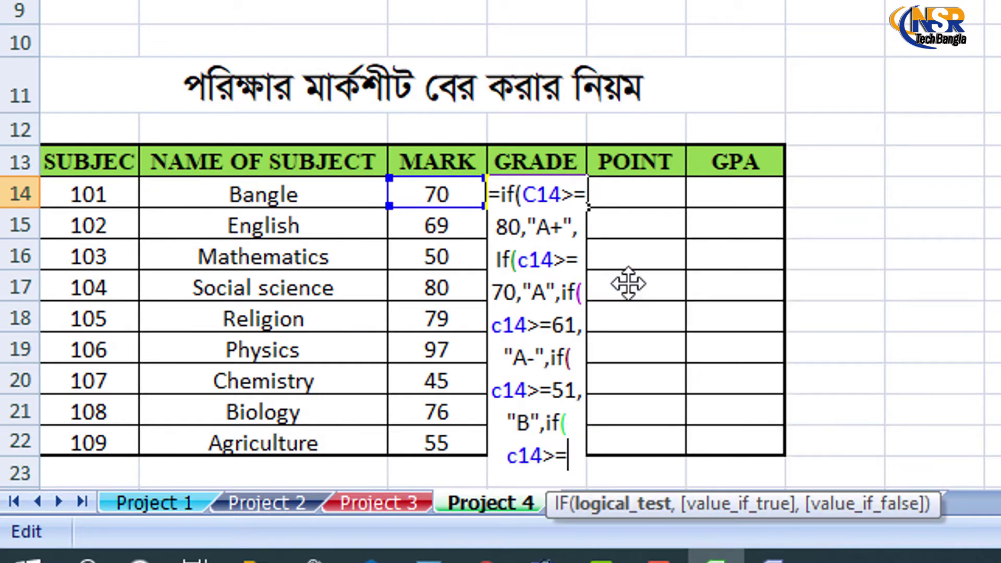
{"action": "type", "text": "41"}
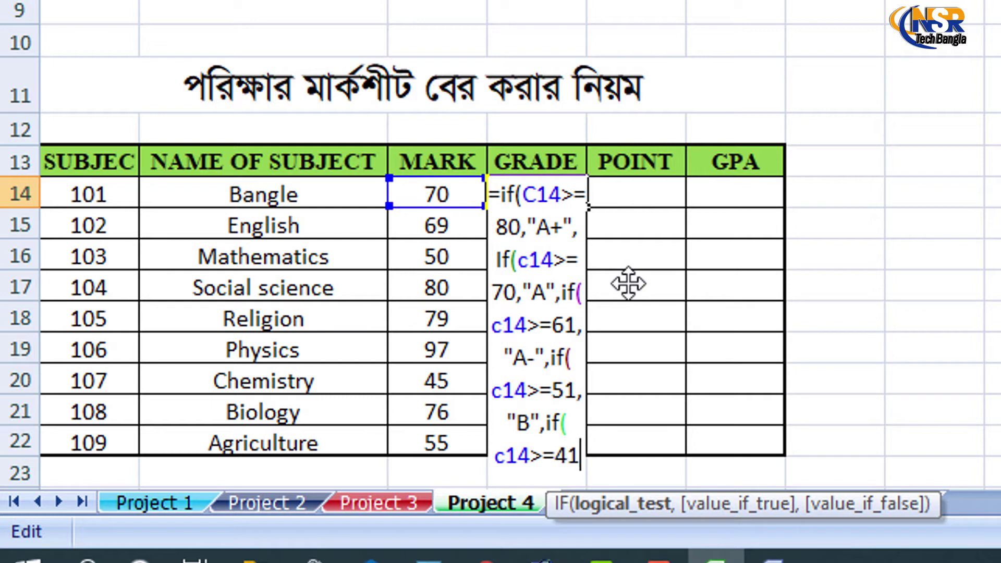
{"action": "type", "text": ","}
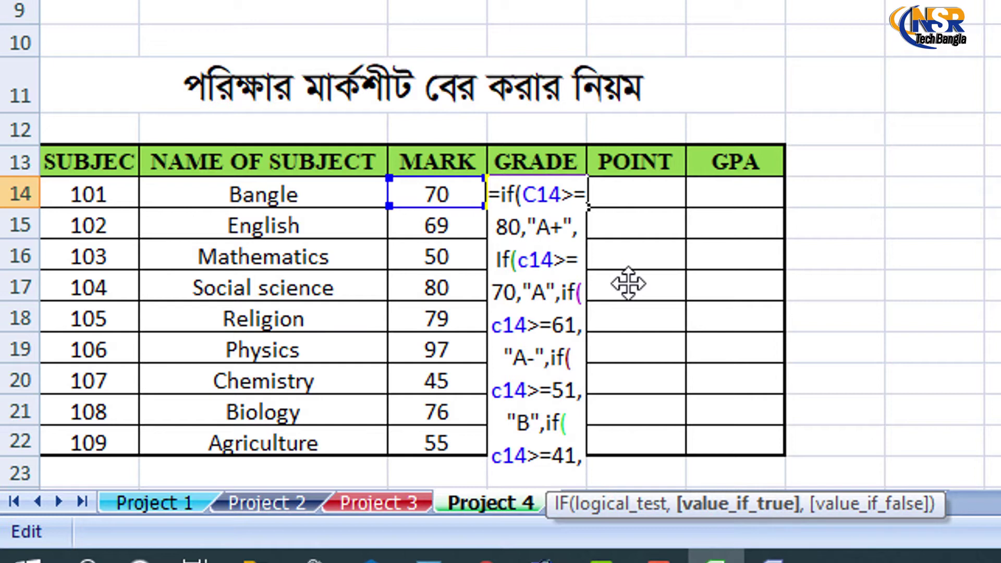
{"action": "type", "text": "\""}
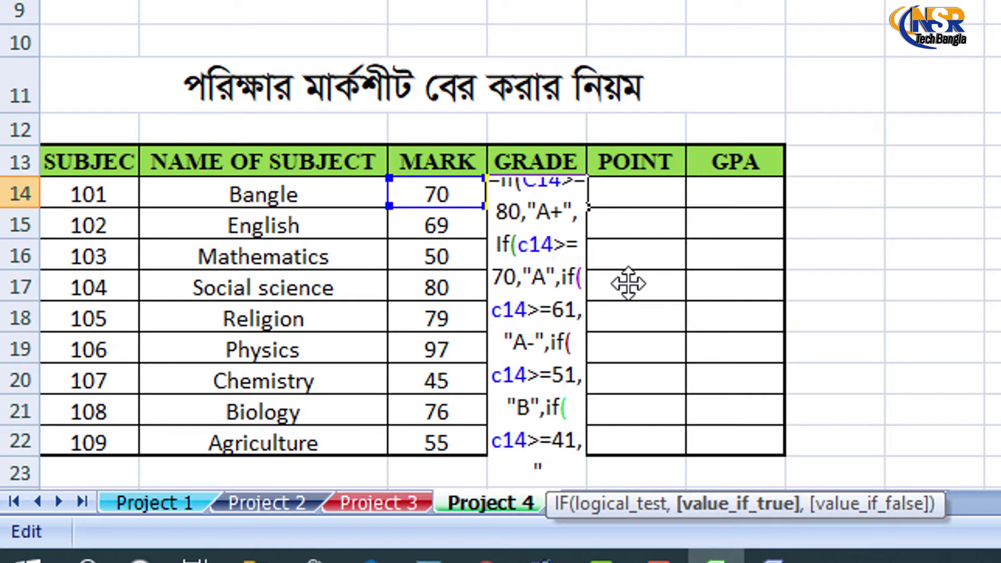
{"action": "type", "text": "C"}
{"action": "type", "text": "\","}
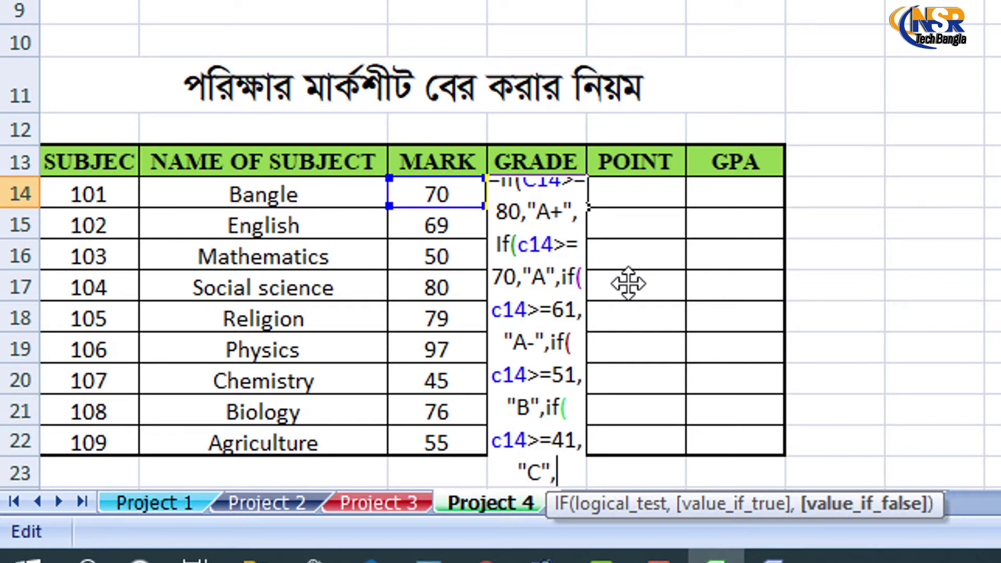
{"action": "type", "text": "i"}
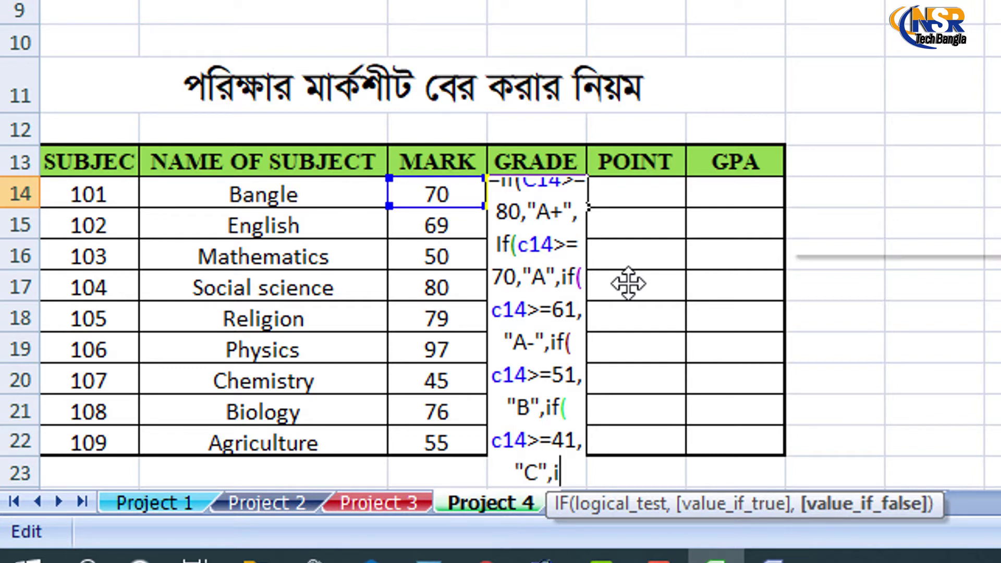
{"action": "type", "text": "f("}
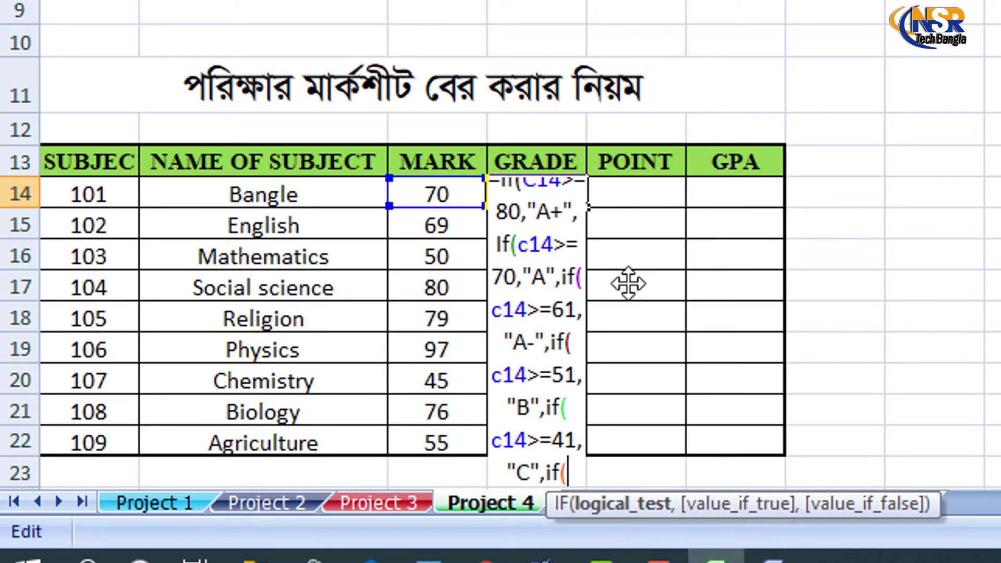
{"action": "type", "text": "c14"}
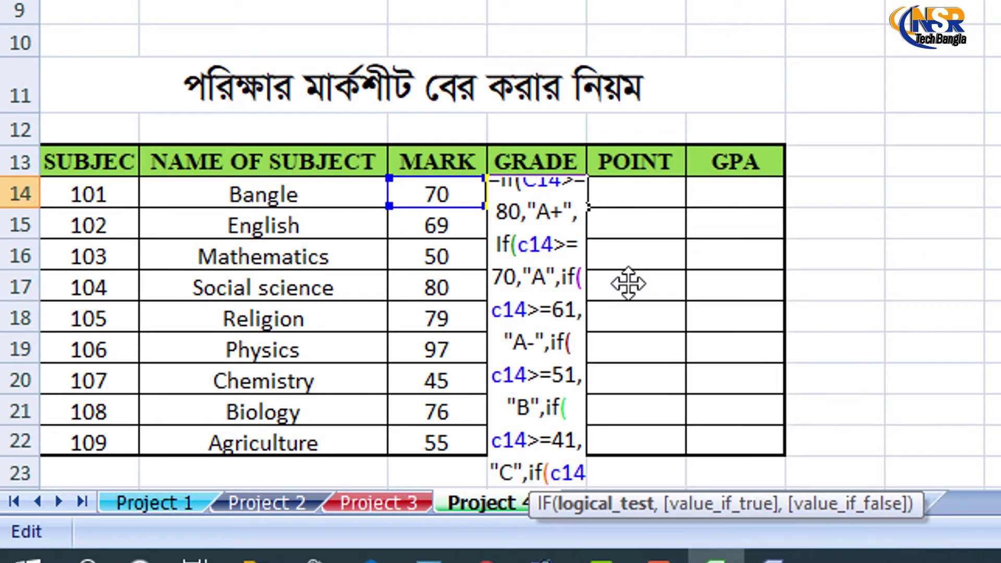
{"action": "type", "text": ">"}
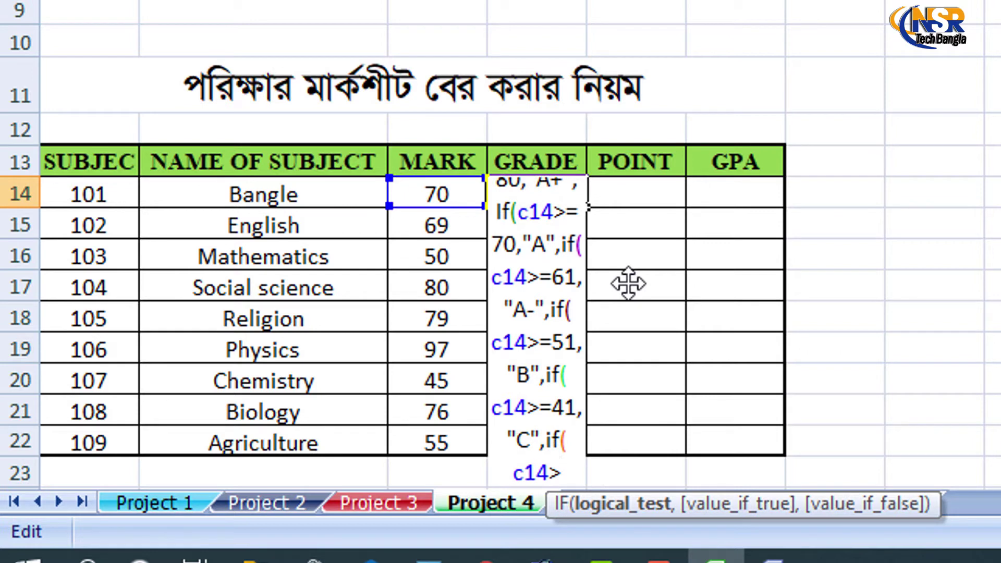
{"action": "type", "text": "="}
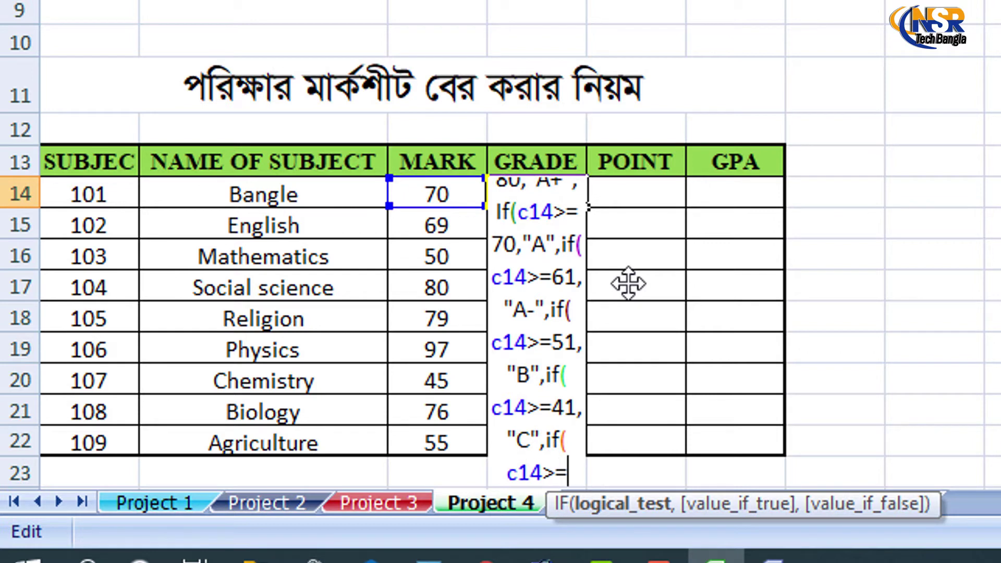
{"action": "type", "text": "33,"}
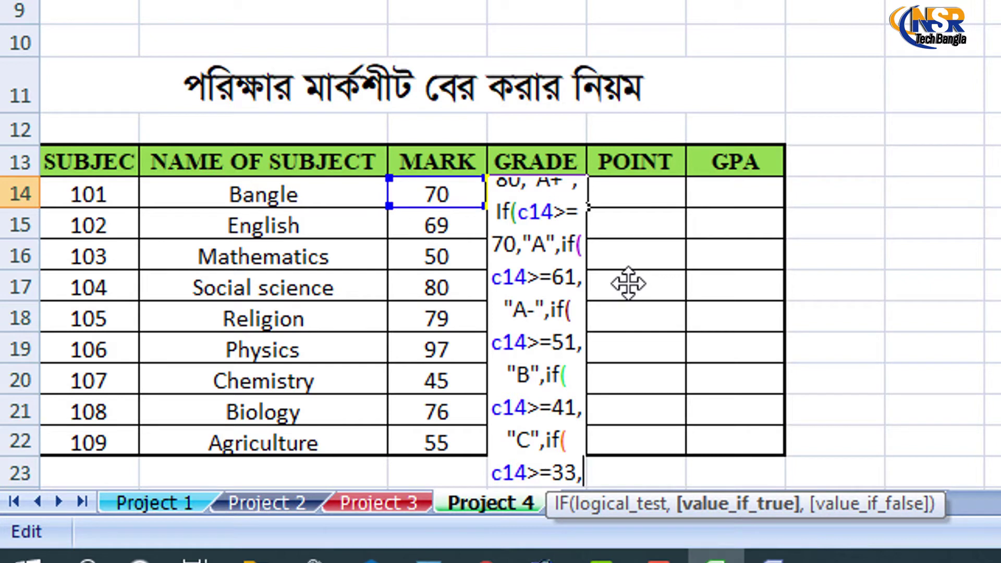
{"action": "type", "text": "\""}
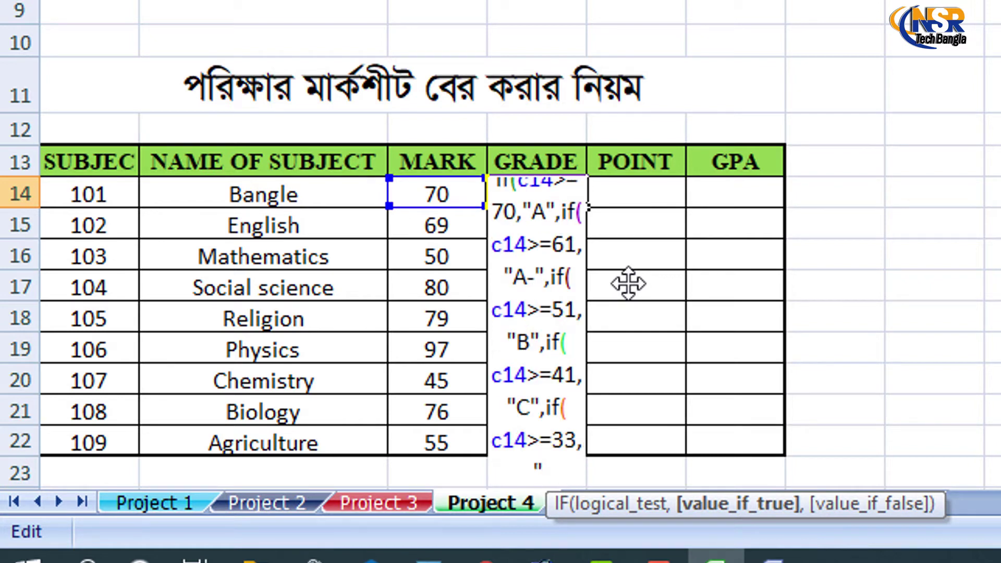
{"action": "type", "text": "D"}
{"action": "type", "text": "\""}
{"action": "type", "text": ","}
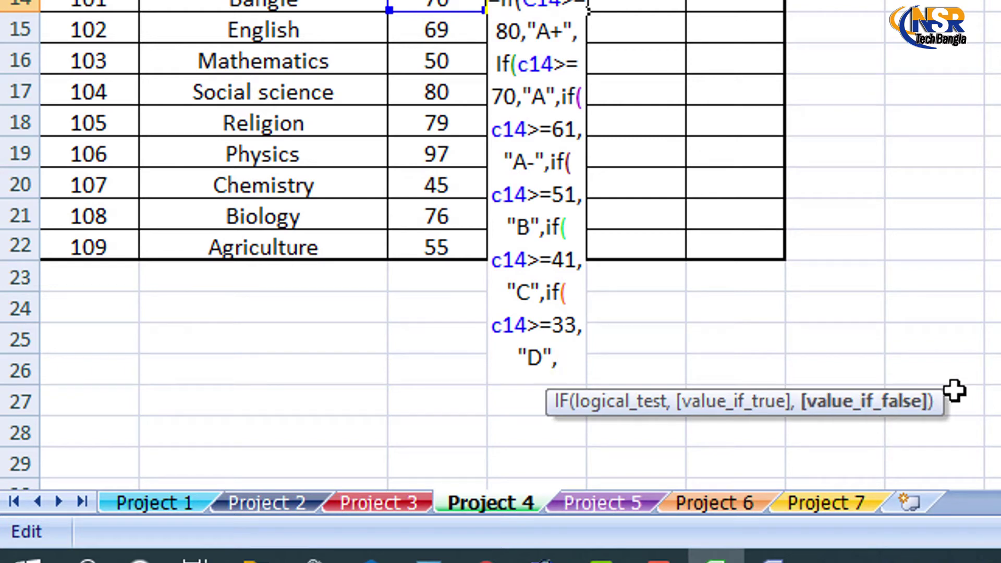
{"action": "type", "text": "\"F"}
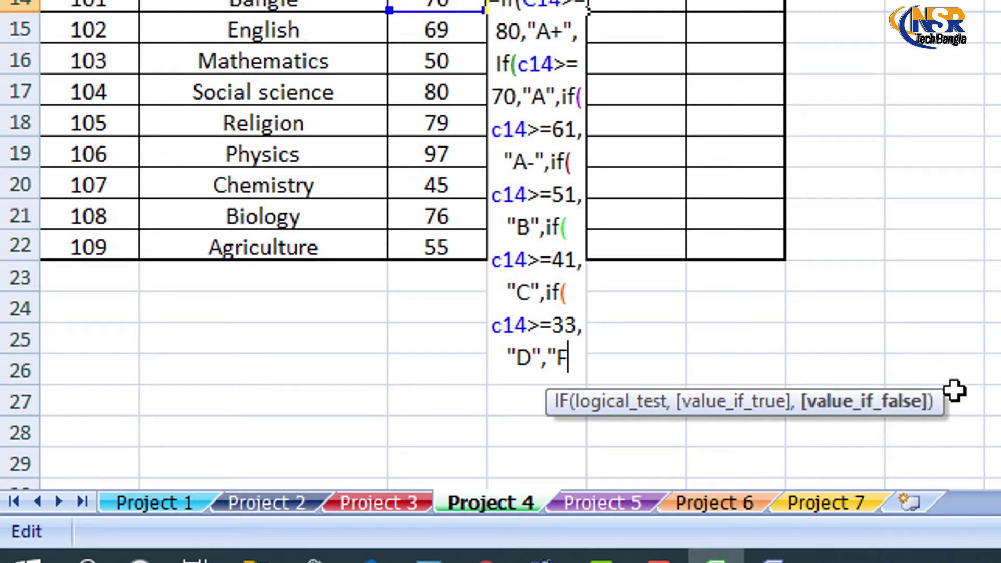
{"action": "type", "text": "\""}
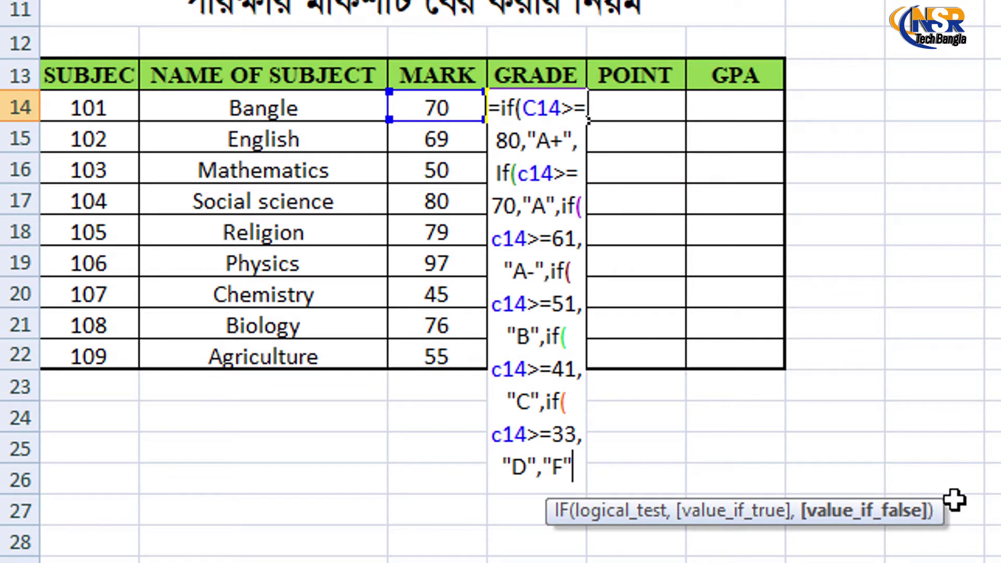
{"action": "type", "text": "))"}
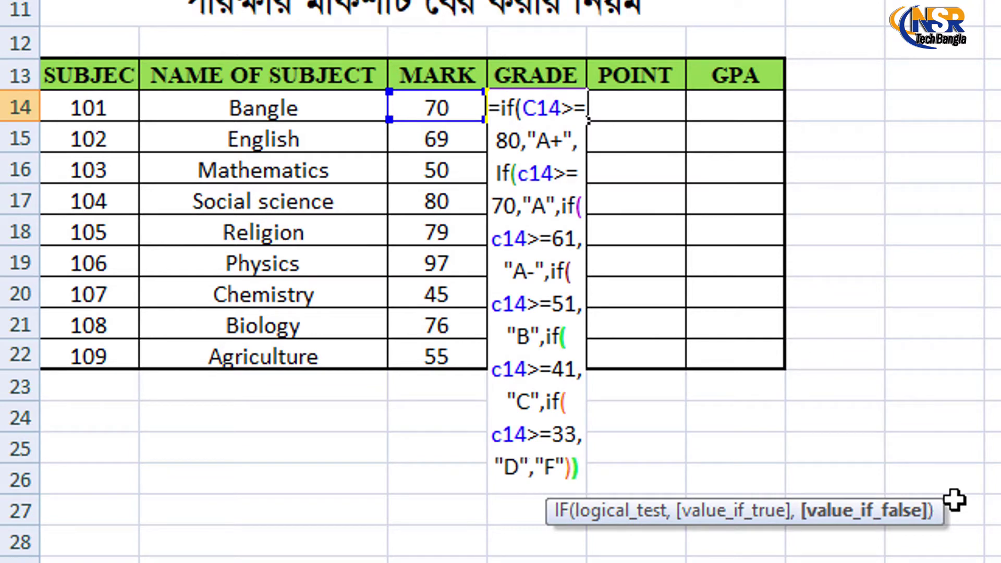
{"action": "type", "text": ")"}
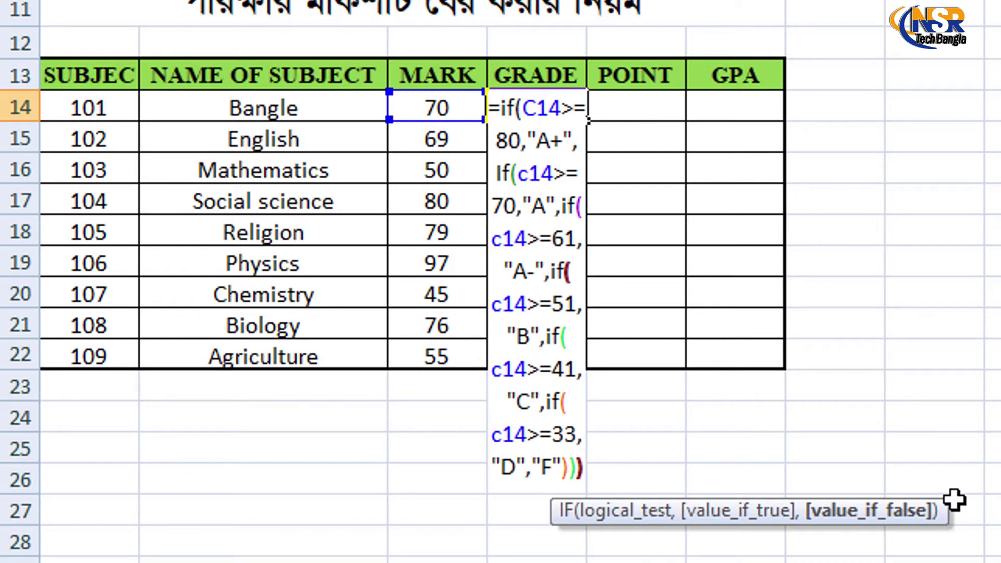
{"action": "type", "text": ")))"}
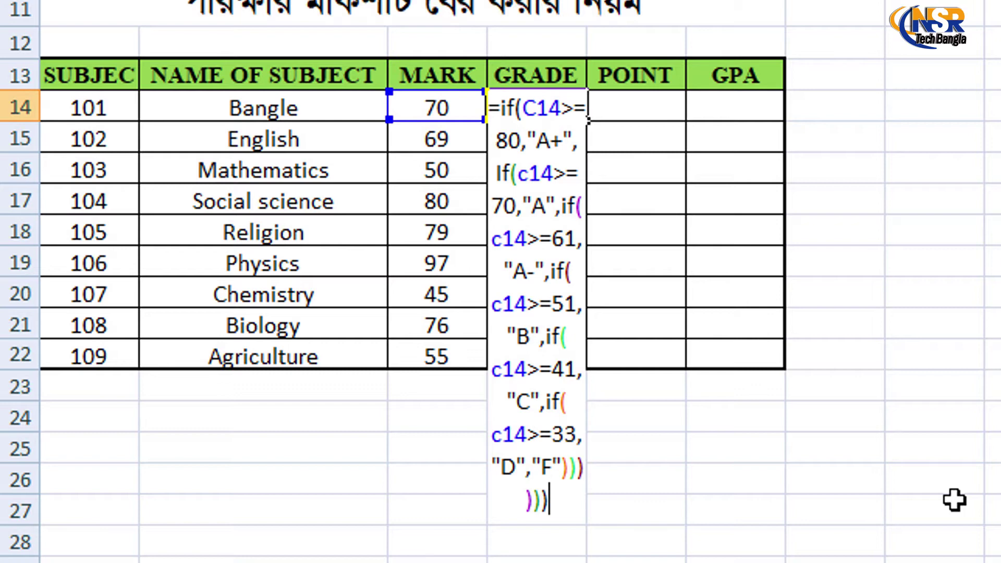
Commit Bangle's grade formula and fill it down to Agriculture's row 22.
{"action": "key", "text": "Return"}
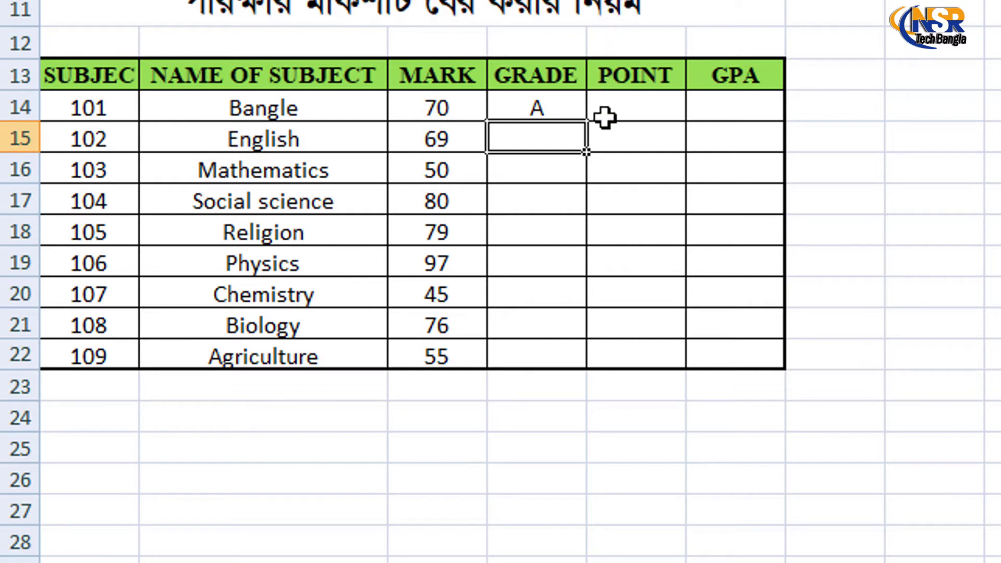
{"action": "left_click", "coordinate": [541, 108]}
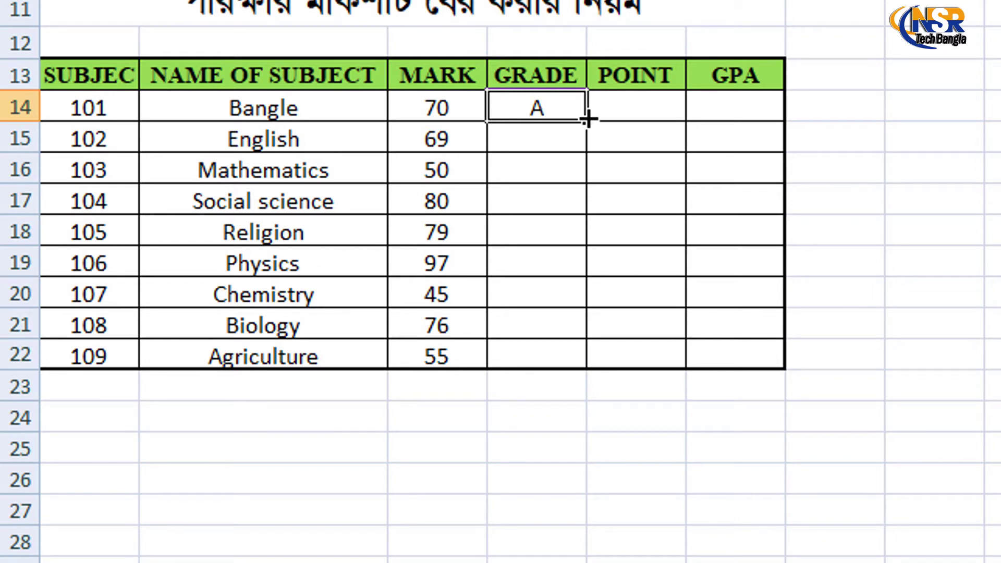
{"action": "left_click_drag", "start_coordinate": [587, 119], "coordinate": [590, 375]}
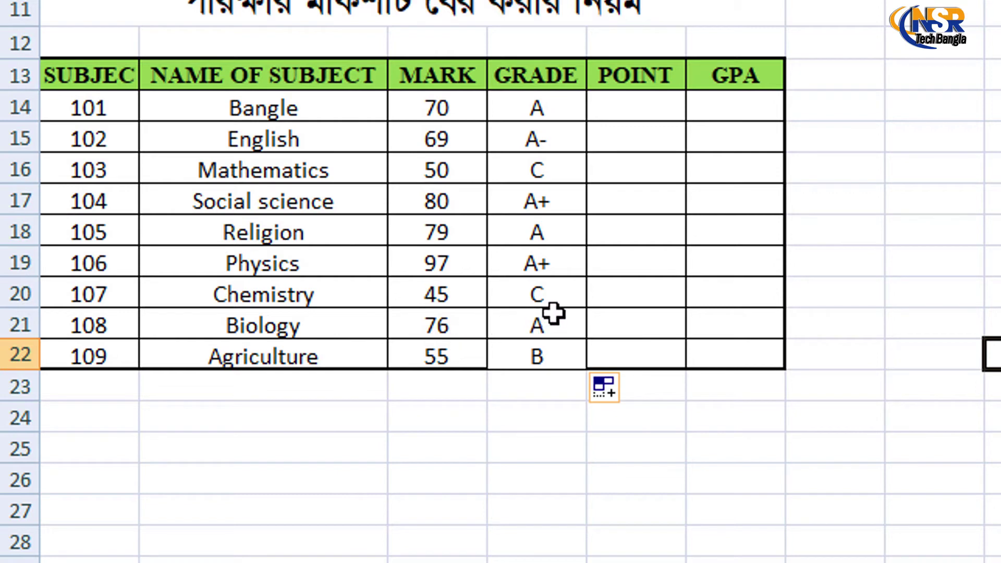
{"action": "left_click", "coordinate": [992, 230]}
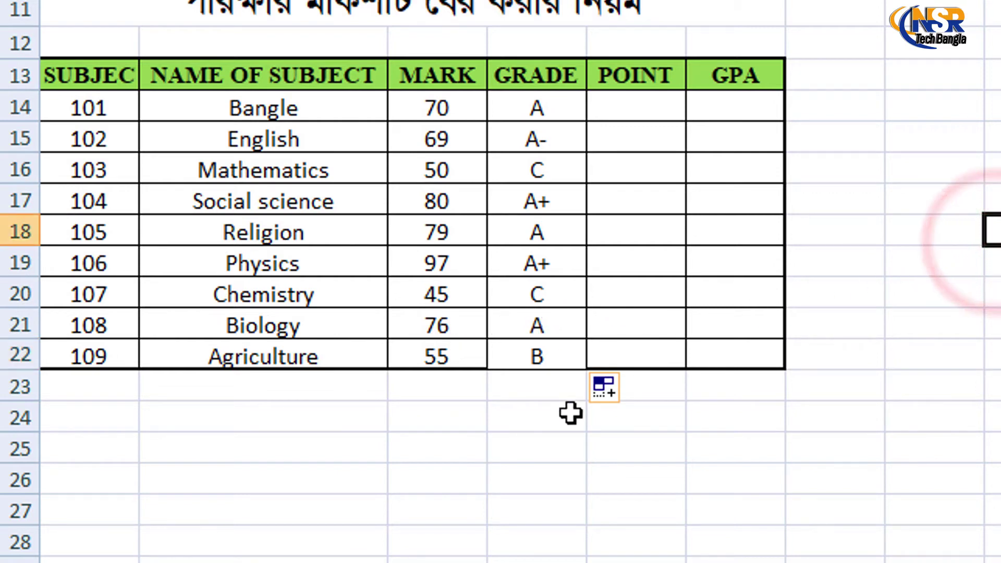
Check Religion's mark of 79 and select Chemistry's mark of 45 for changing.
{"action": "left_click", "coordinate": [637, 509]}
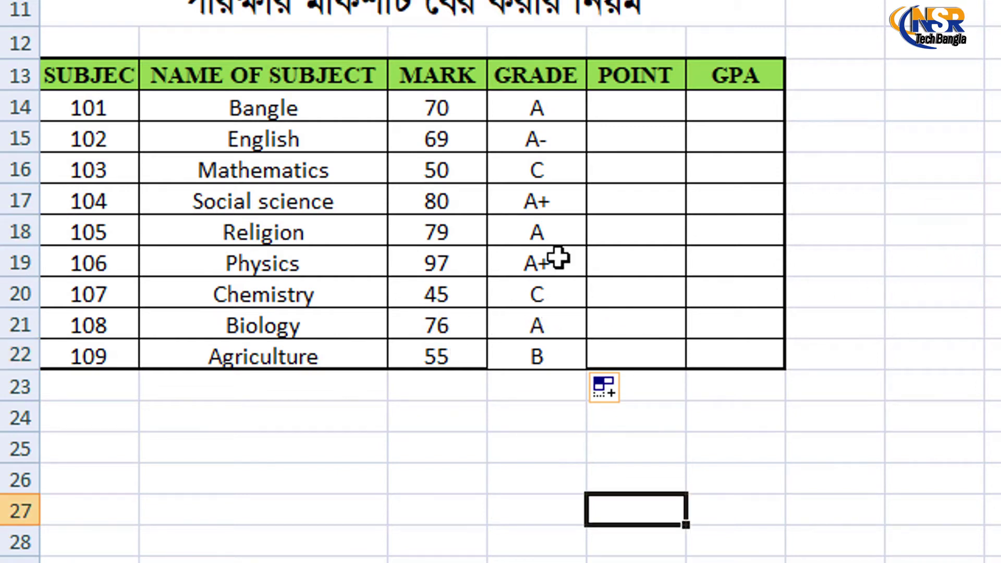
{"action": "left_click", "coordinate": [442, 227]}
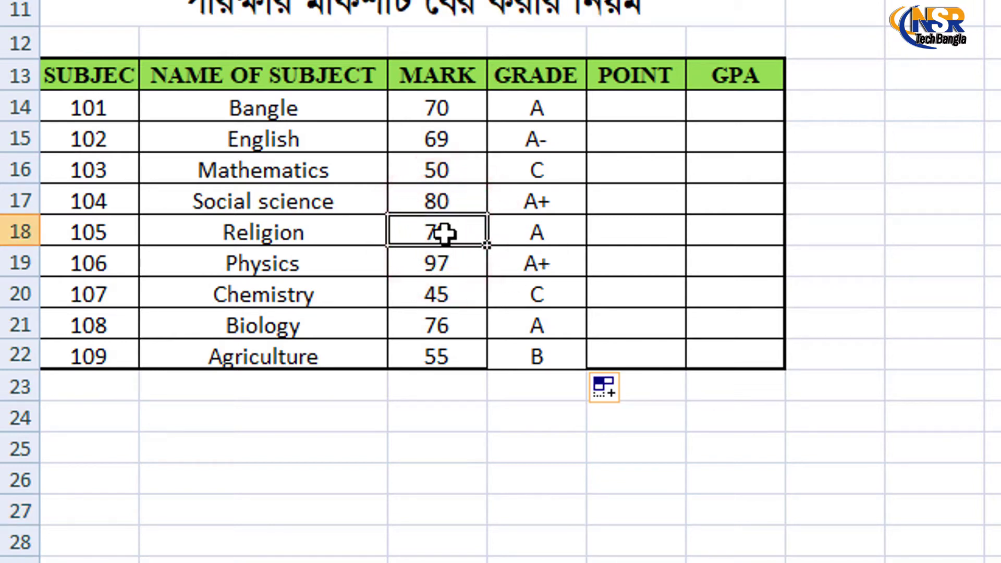
{"action": "left_click", "coordinate": [458, 297]}
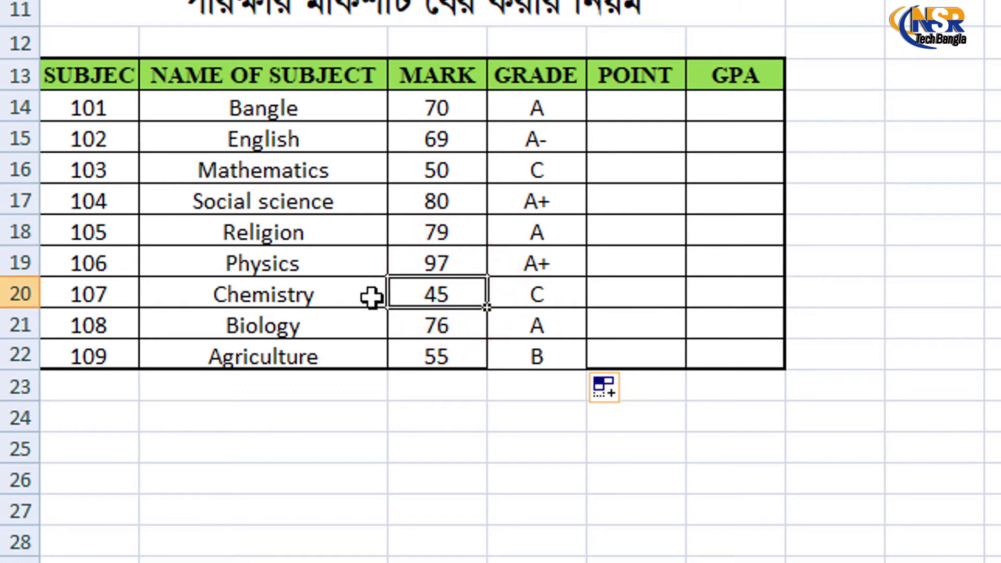
{"action": "left_click", "coordinate": [442, 291]}
Change Chemistry's mark to 62 and Physics's mark from 97 to 8.
{"action": "type", "text": "6"}
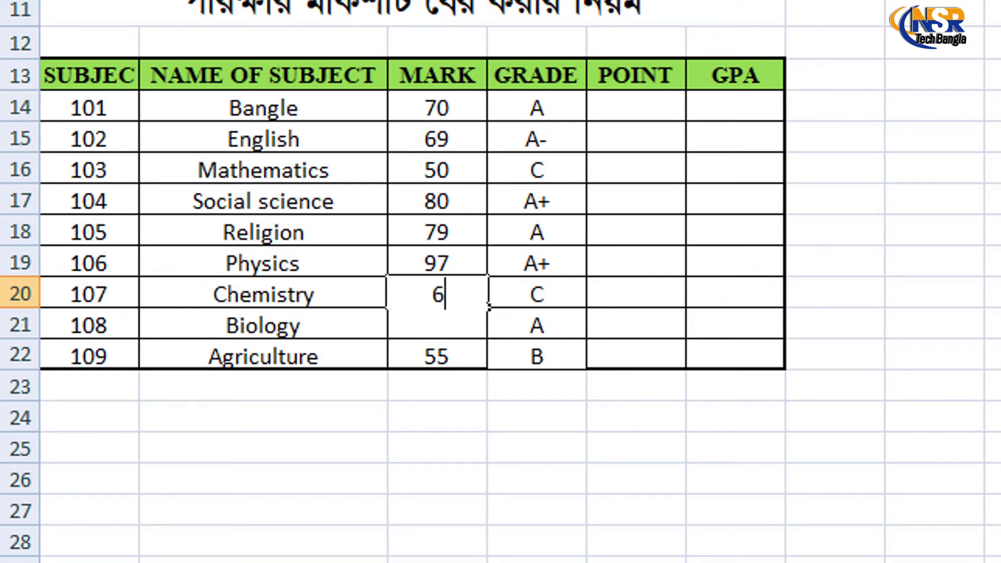
{"action": "type", "text": "2"}
{"action": "key", "text": "Return"}
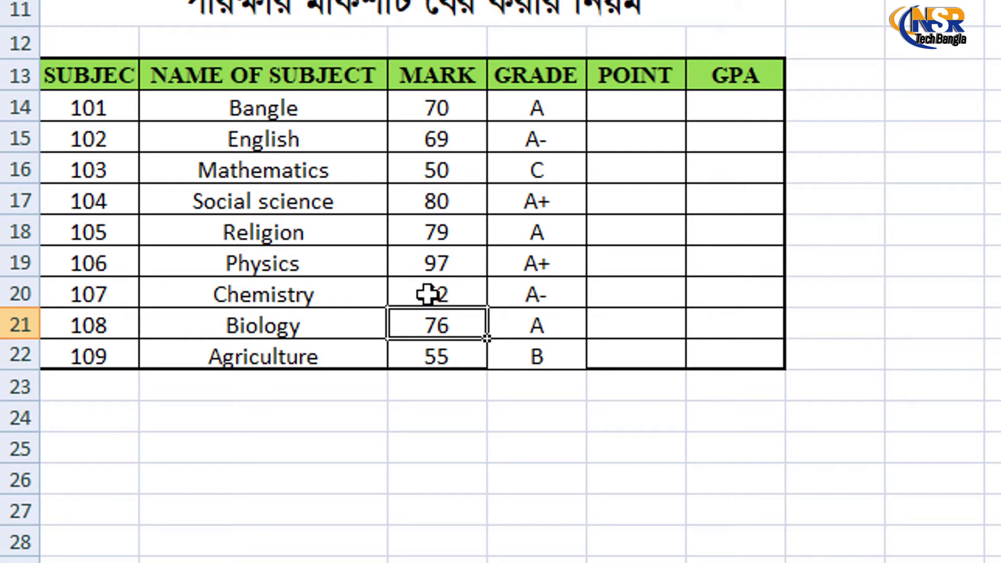
{"action": "left_click", "coordinate": [442, 264]}
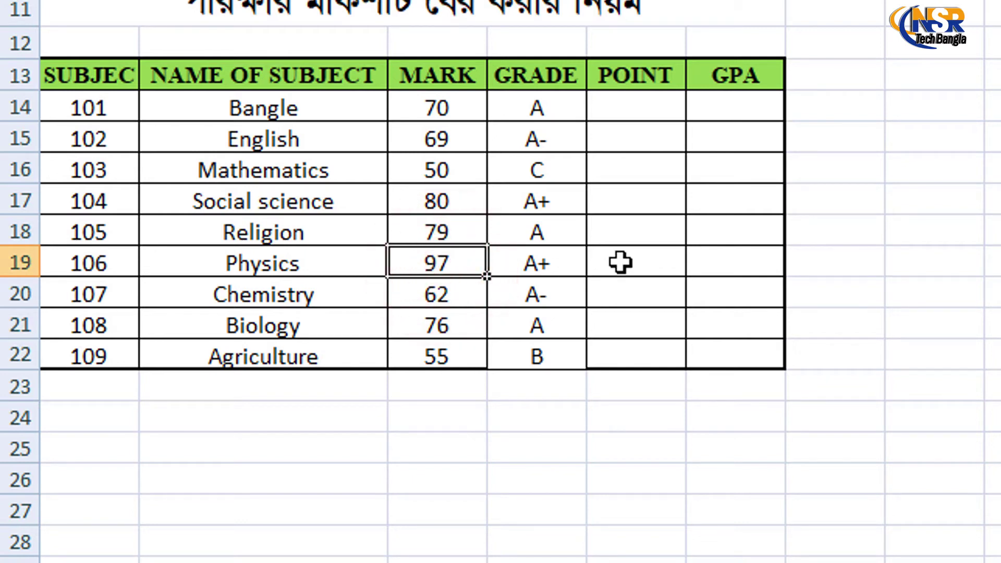
{"action": "type", "text": "8"}
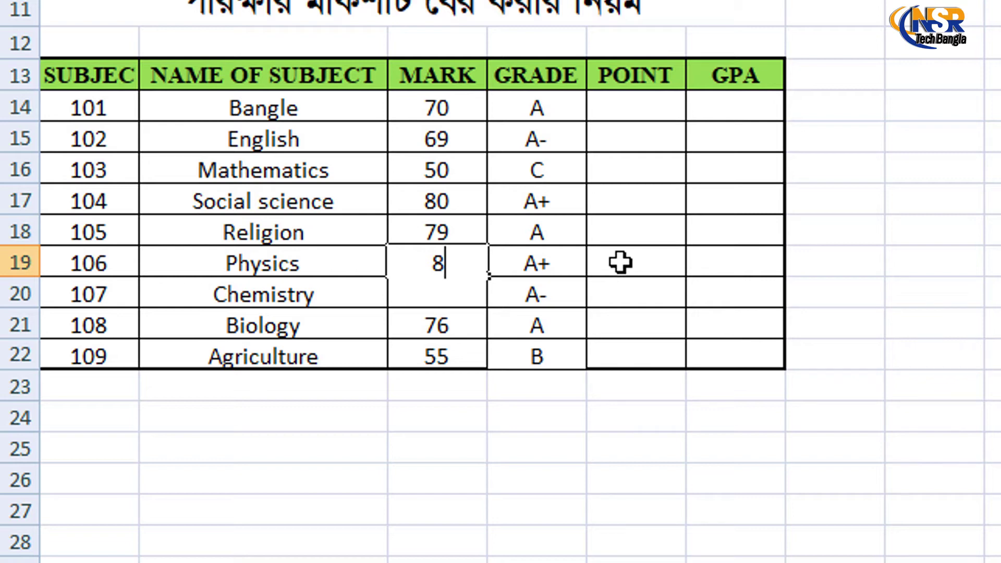
{"action": "key", "text": "Return"}
{"action": "type", "text": "62"}
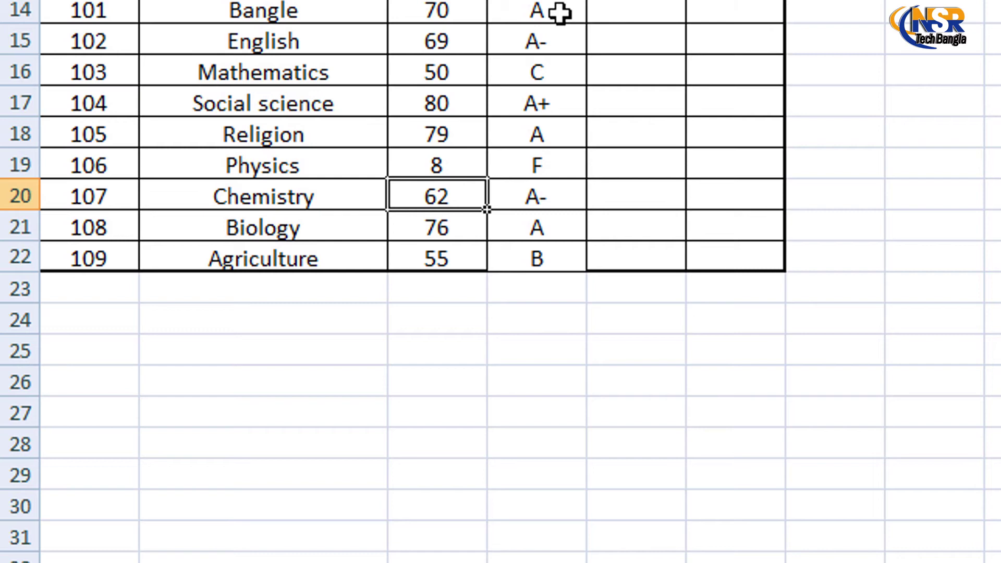
Remove the quote before A in Agriculture's grade formula and dismiss the resulting formula error.
{"action": "double_click", "coordinate": [543, 259]}
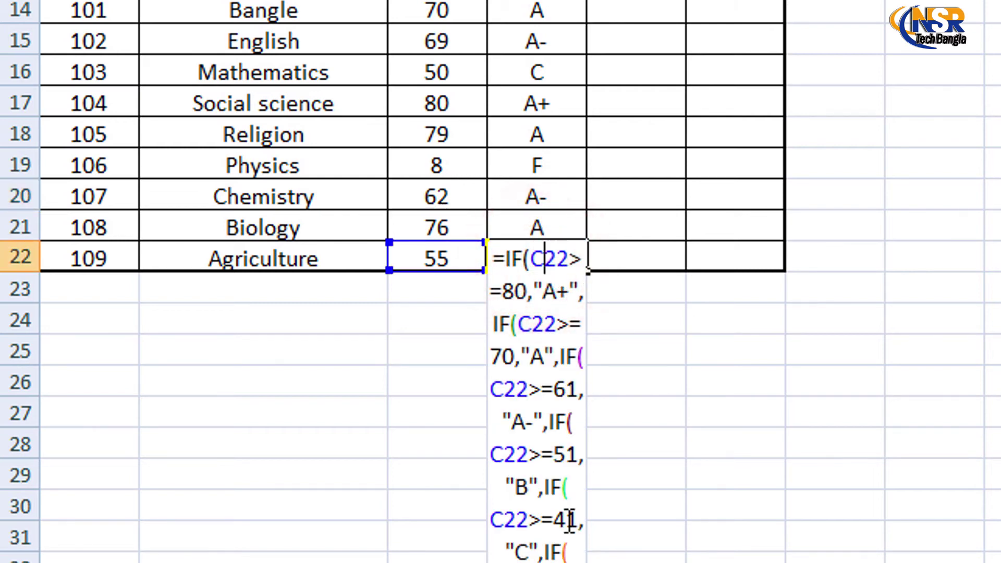
{"action": "scroll", "coordinate": [563, 513], "scroll_direction": "down", "scroll_amount": 4}
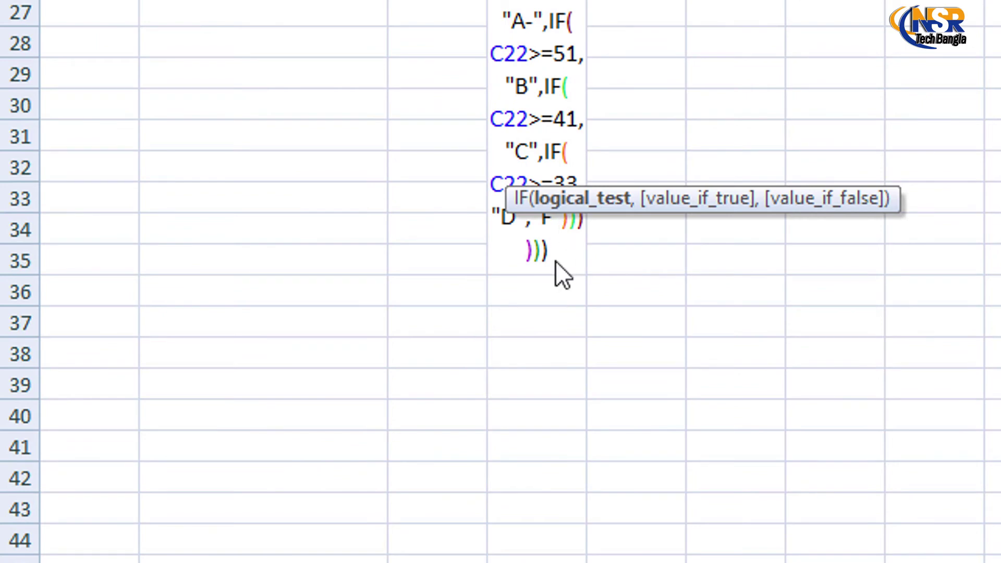
{"action": "scroll", "coordinate": [563, 272], "scroll_direction": "up", "scroll_amount": 3}
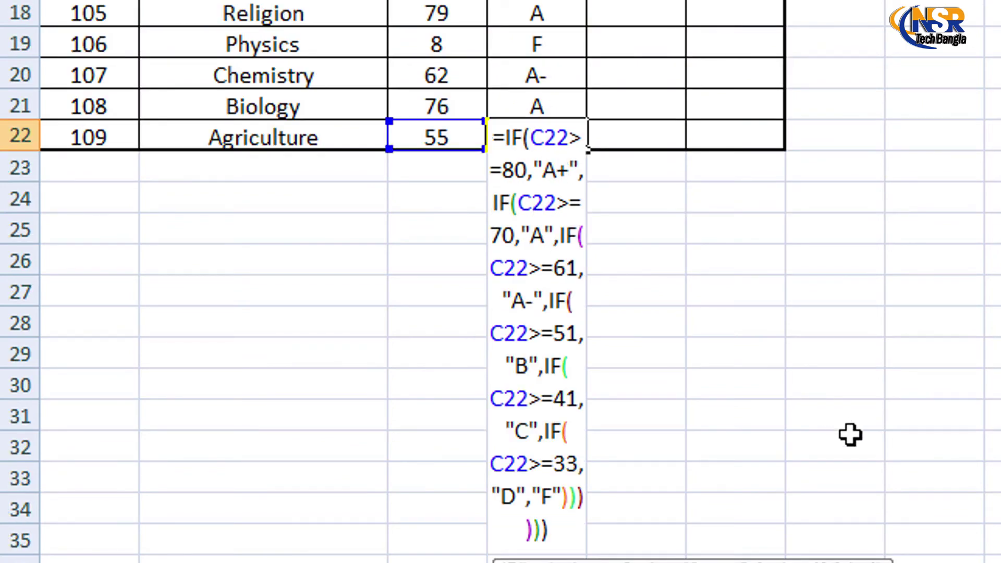
{"action": "key", "text": "BackSpace"}
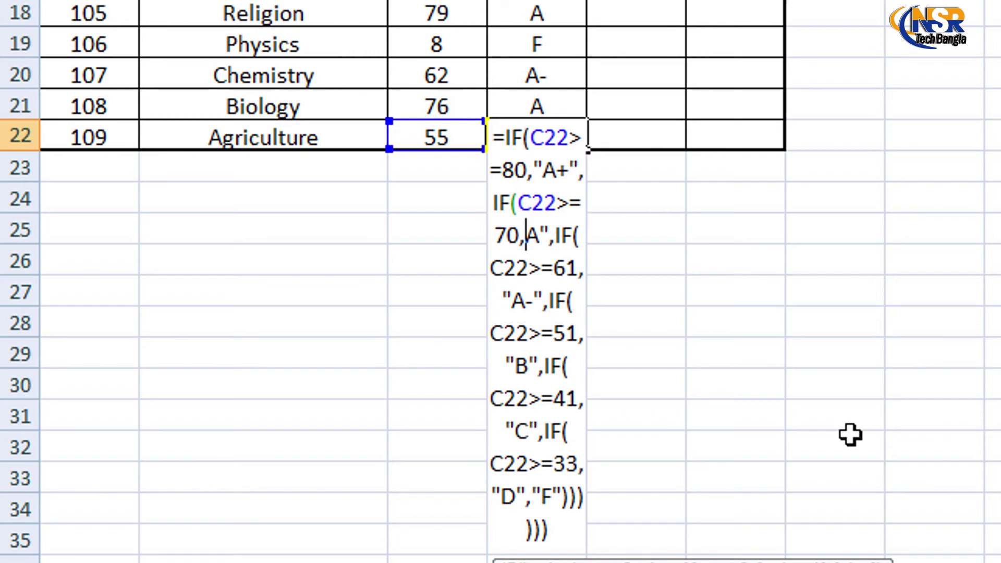
{"action": "key", "text": "Return"}
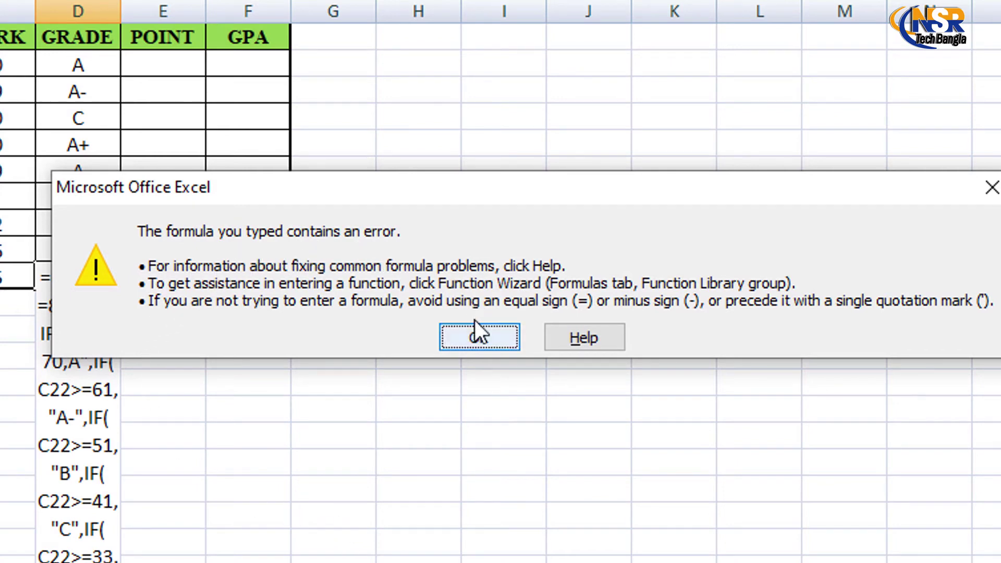
{"action": "left_click", "coordinate": [472, 336]}
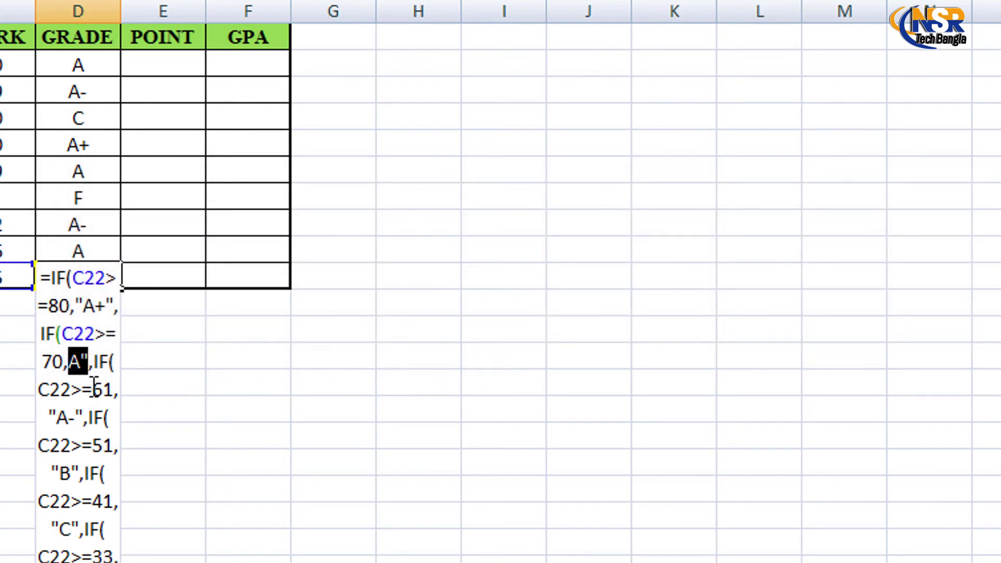
Retype the missing quote before A in Agriculture's formula, then select Bangle's POINT cell E14.
{"action": "left_click", "coordinate": [69, 361]}
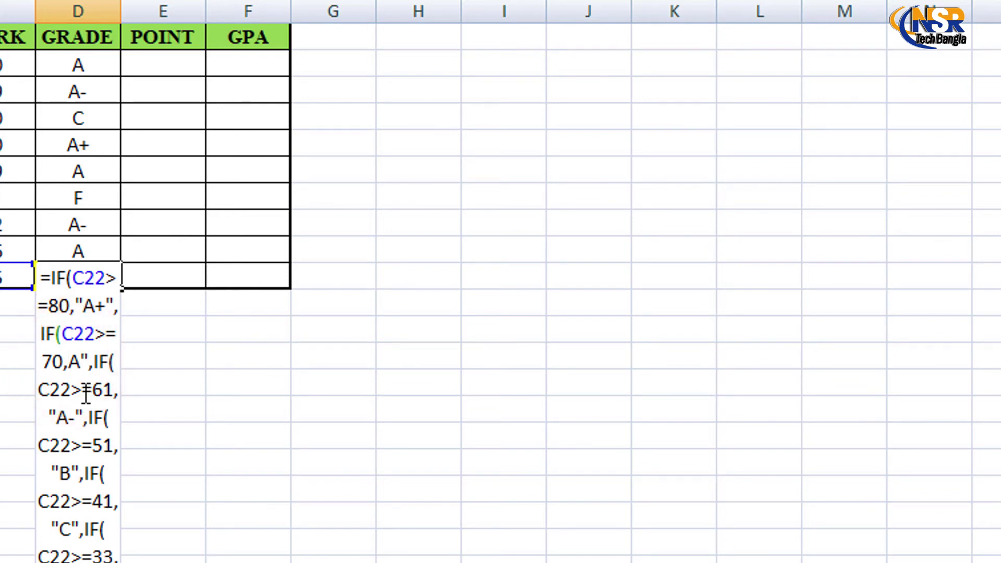
{"action": "type", "text": "\""}
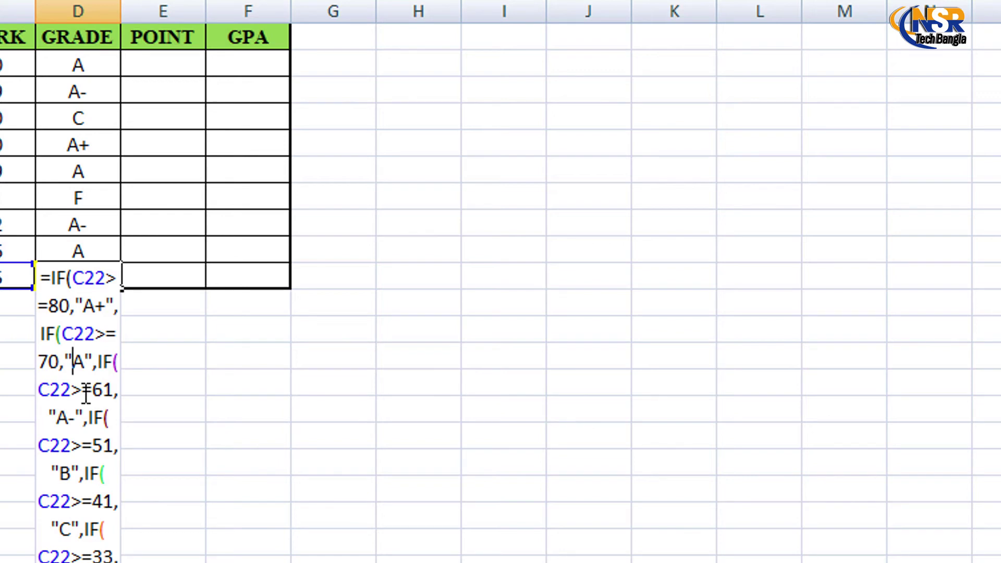
{"action": "key", "text": "Return"}
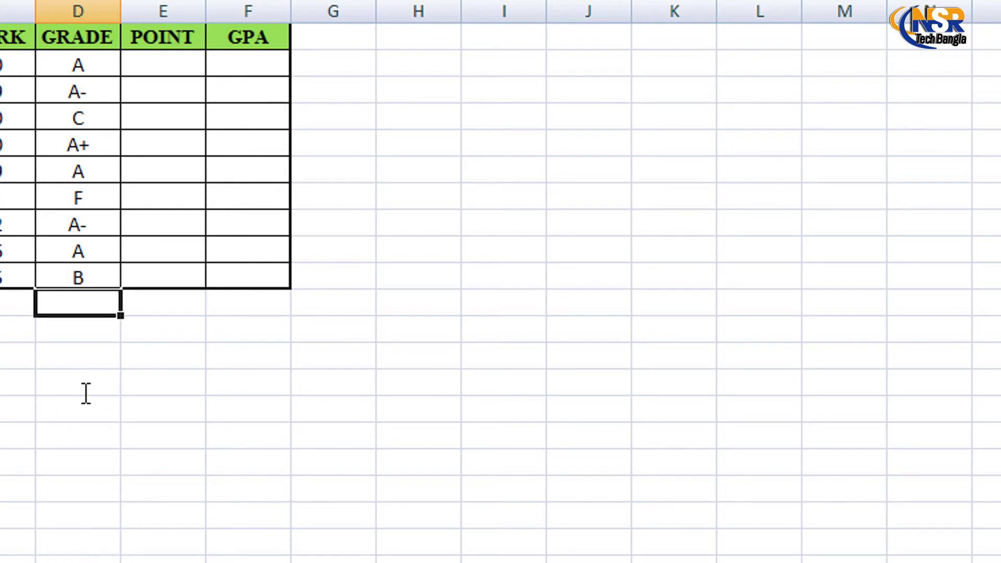
{"action": "scroll", "coordinate": [86, 393], "scroll_direction": "up", "scroll_amount": 5}
{"action": "left_click", "coordinate": [168, 425]}
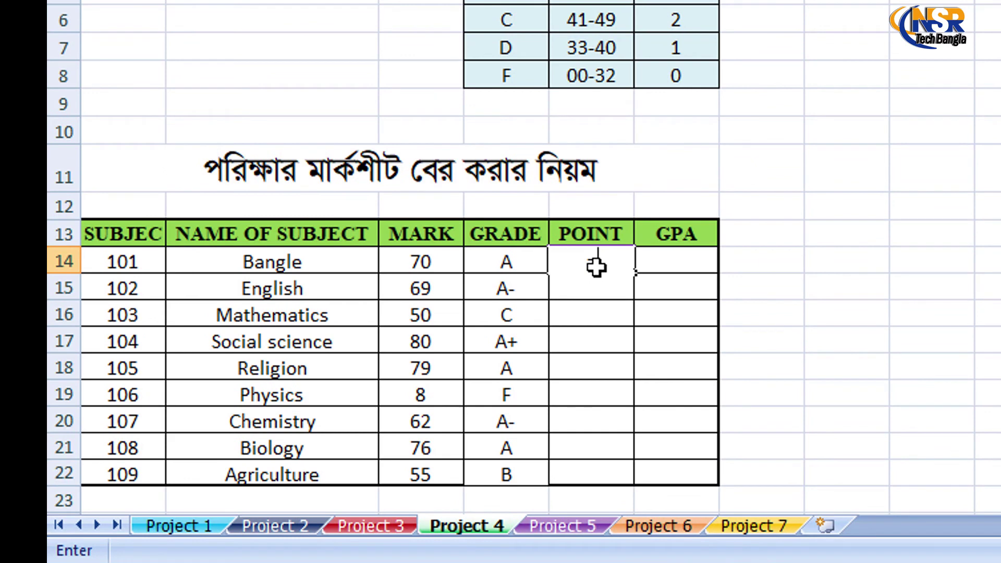
Begin E14's point formula returning "5", then "4" for marks >=70, then the >=61 test, fixing typos.
{"action": "type", "text": "=if"}
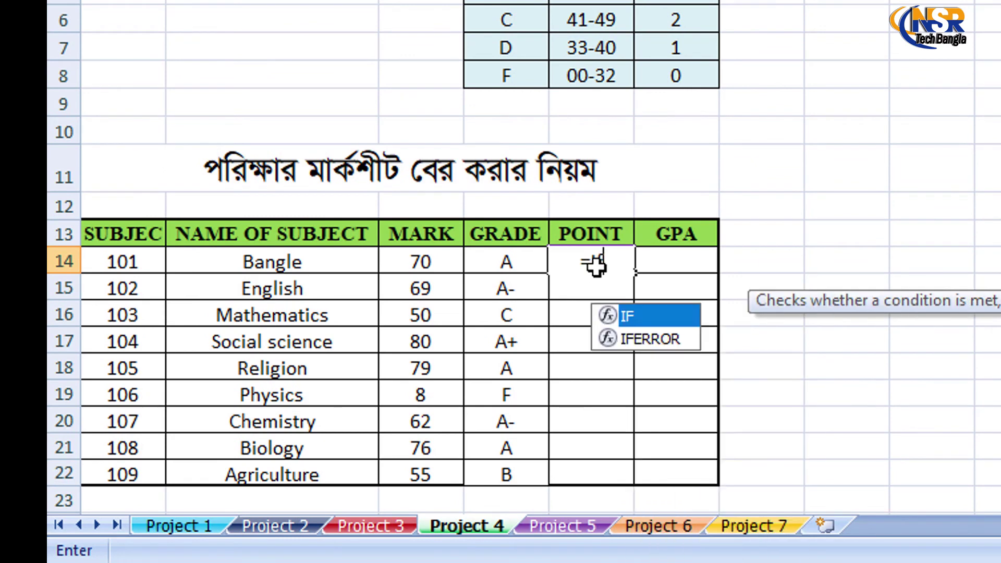
{"action": "type", "text": "("}
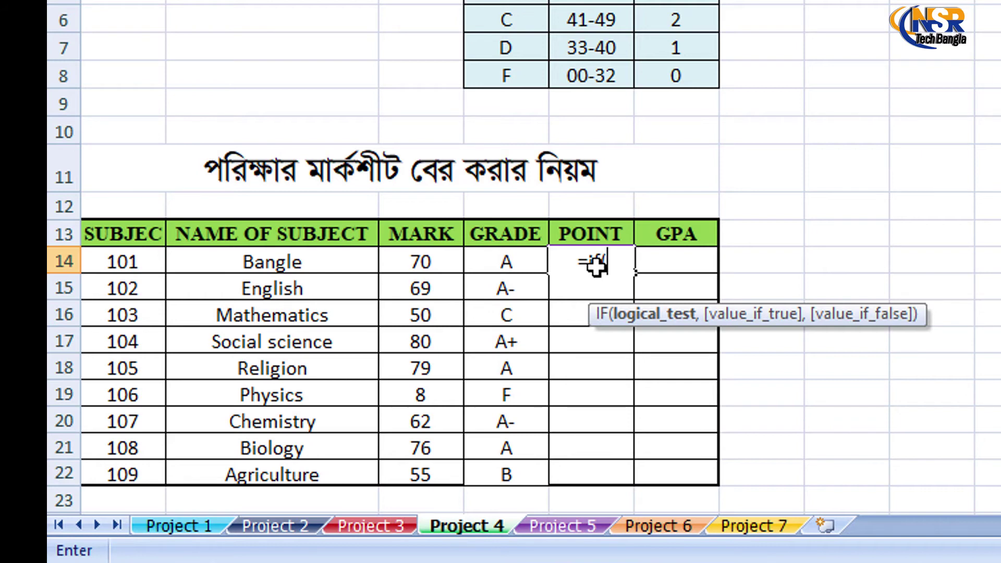
{"action": "type", "text": "c14"}
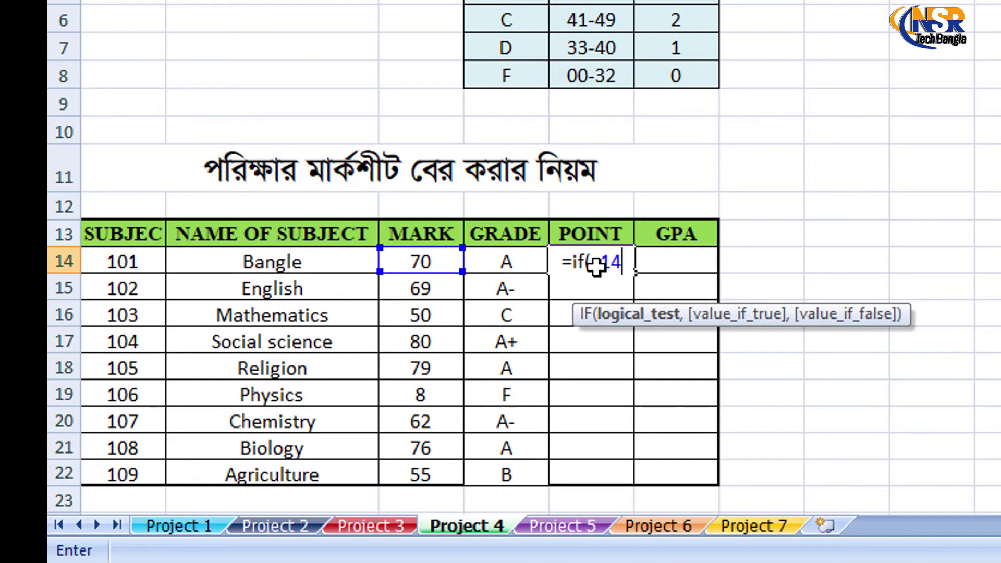
{"action": "type", "text": ">="}
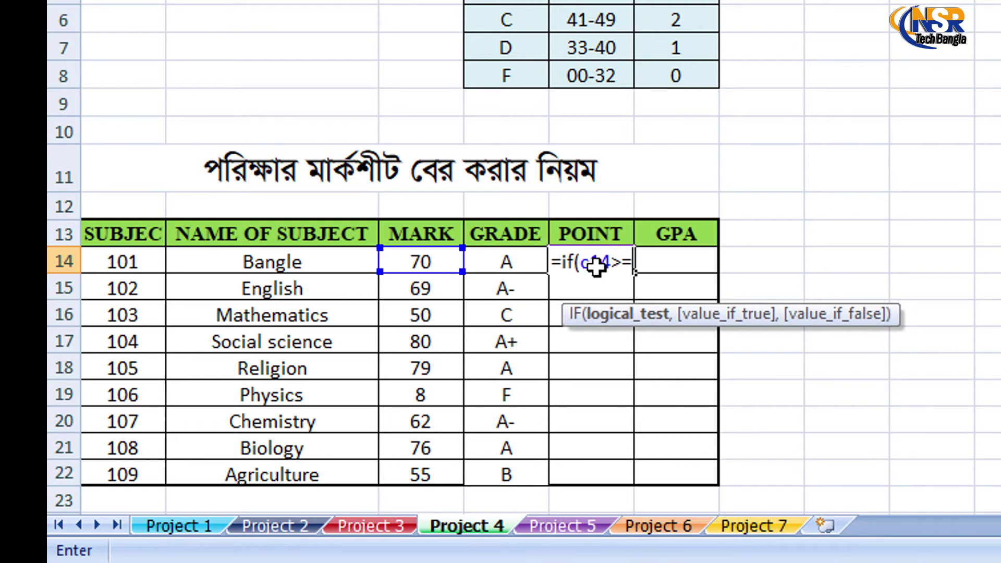
{"action": "type", "text": "0,"}
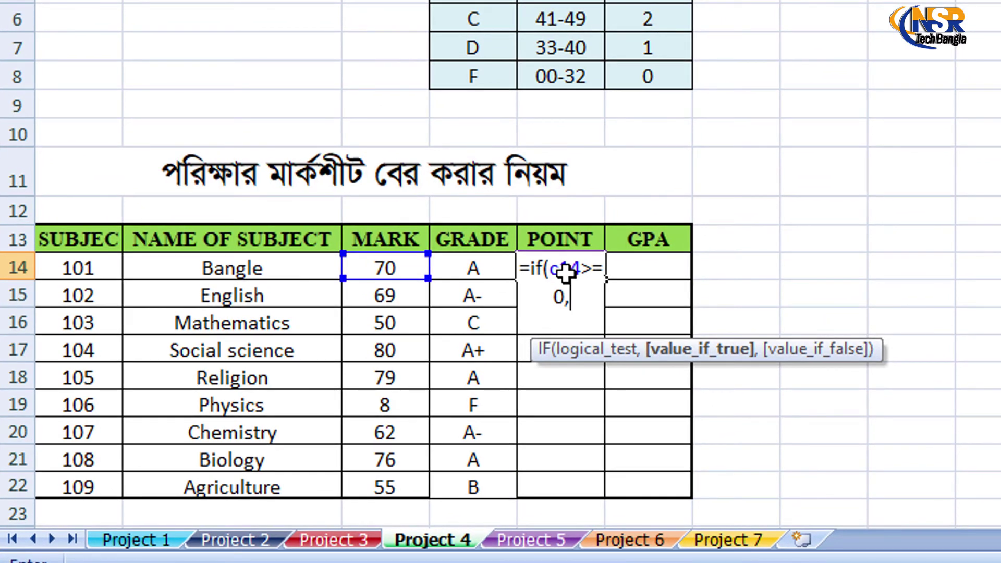
{"action": "type", "text": "@"}
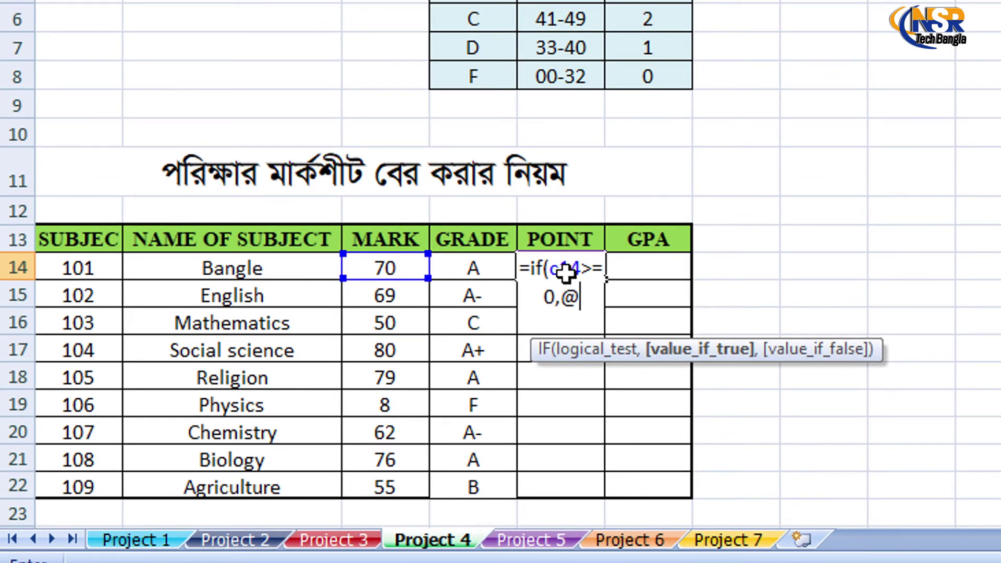
{"action": "key", "text": "BackSpace"}
{"action": "type", "text": "\"5\""}
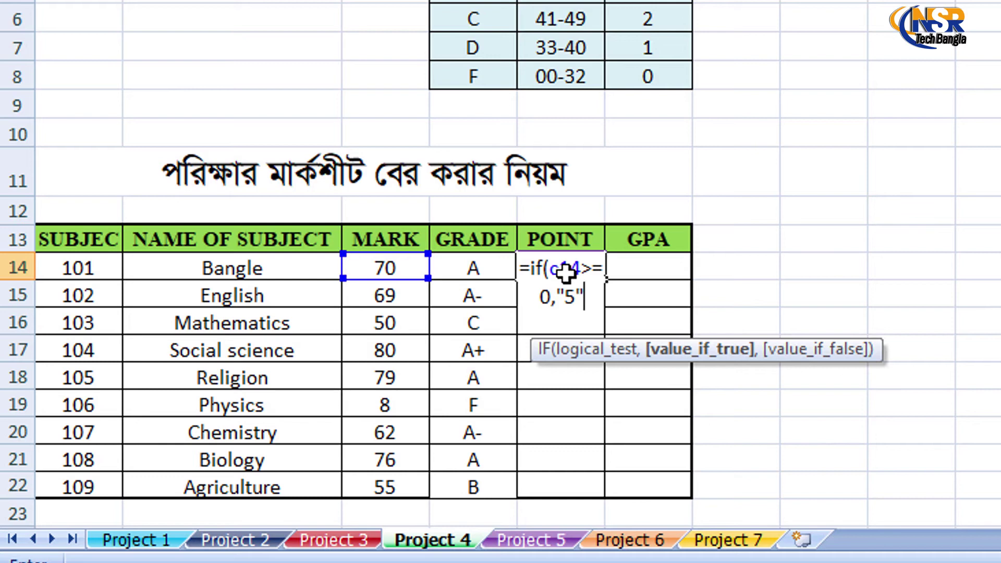
{"action": "type", "text": ","}
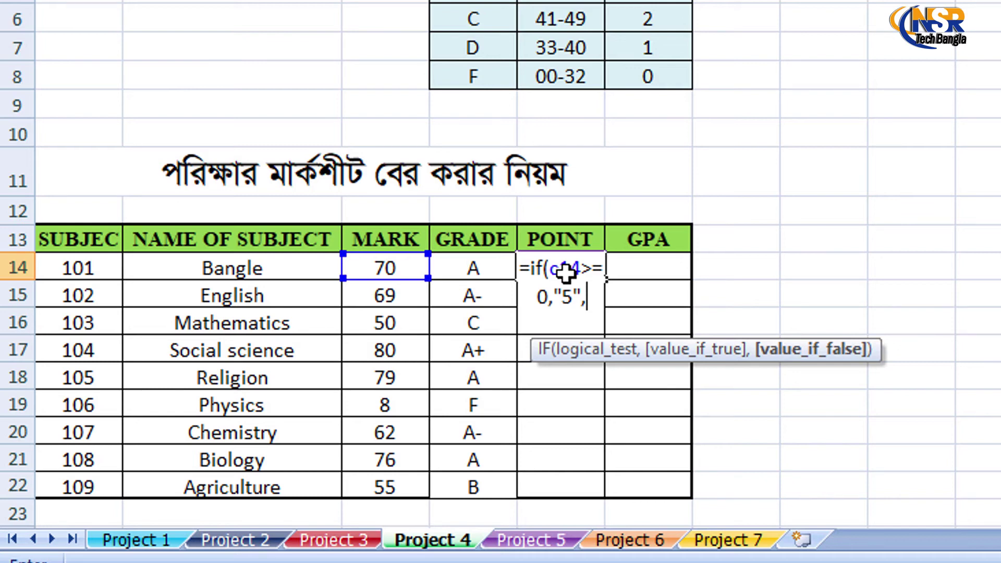
{"action": "type", "text": "if(c1"}
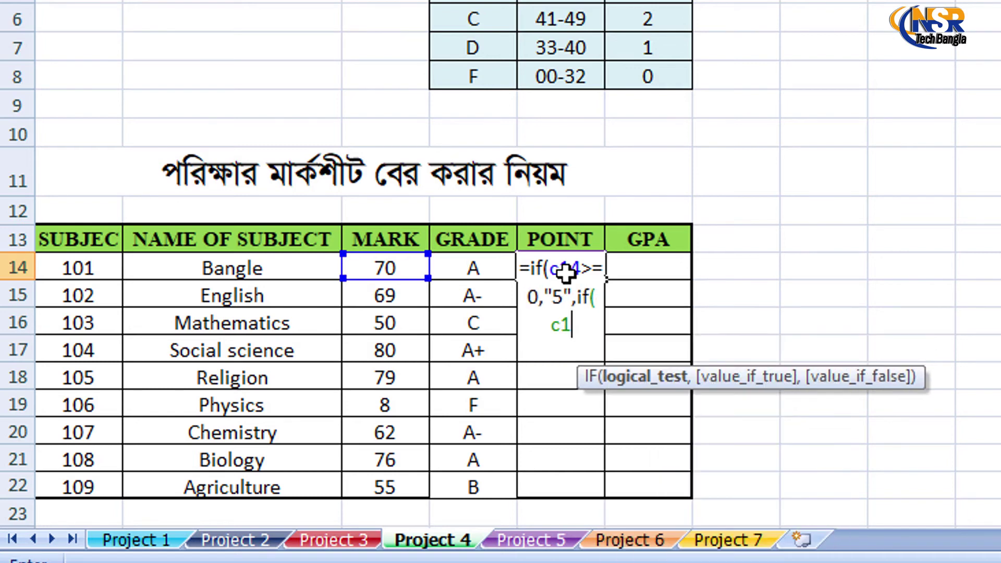
{"action": "type", "text": "4>="}
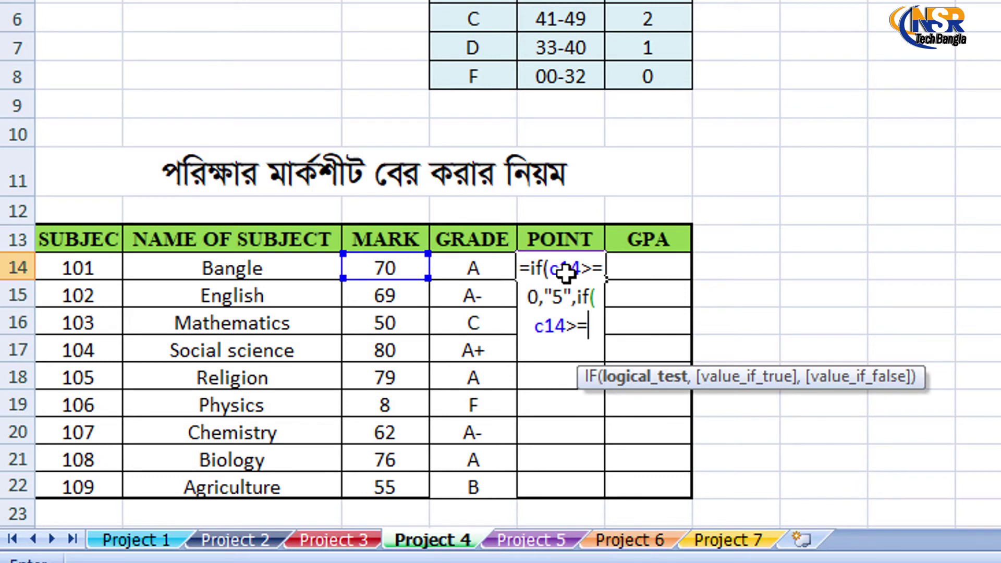
{"action": "type", "text": "70,"}
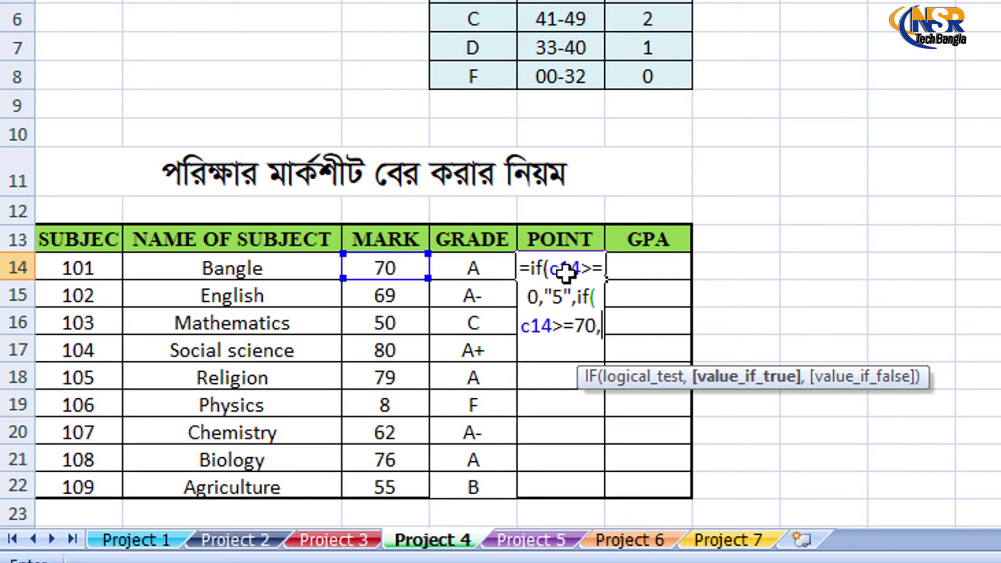
{"action": "type", "text": "\""}
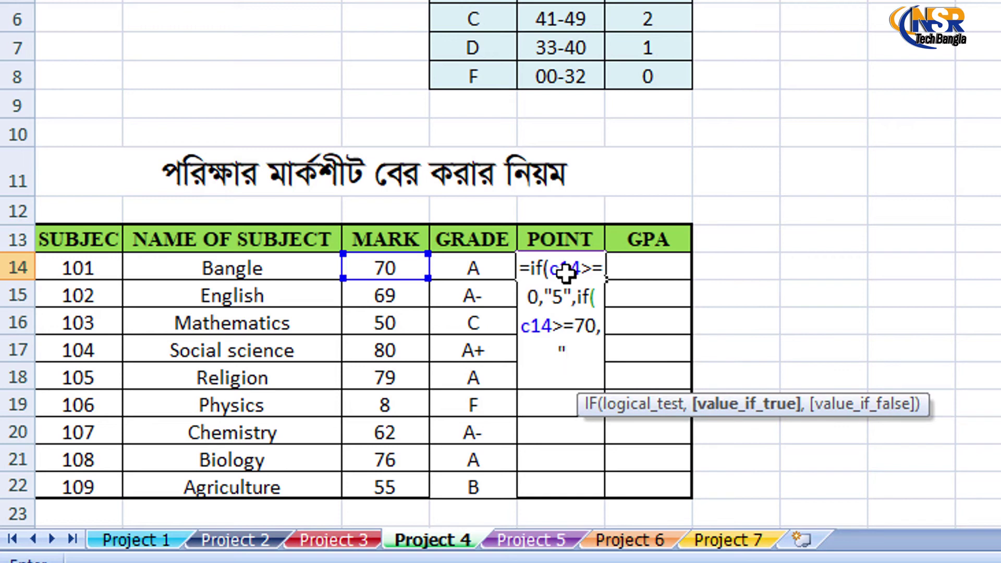
{"action": "type", "text": "$"}
{"action": "key", "text": "BackSpace"}
{"action": "type", "text": "4\","}
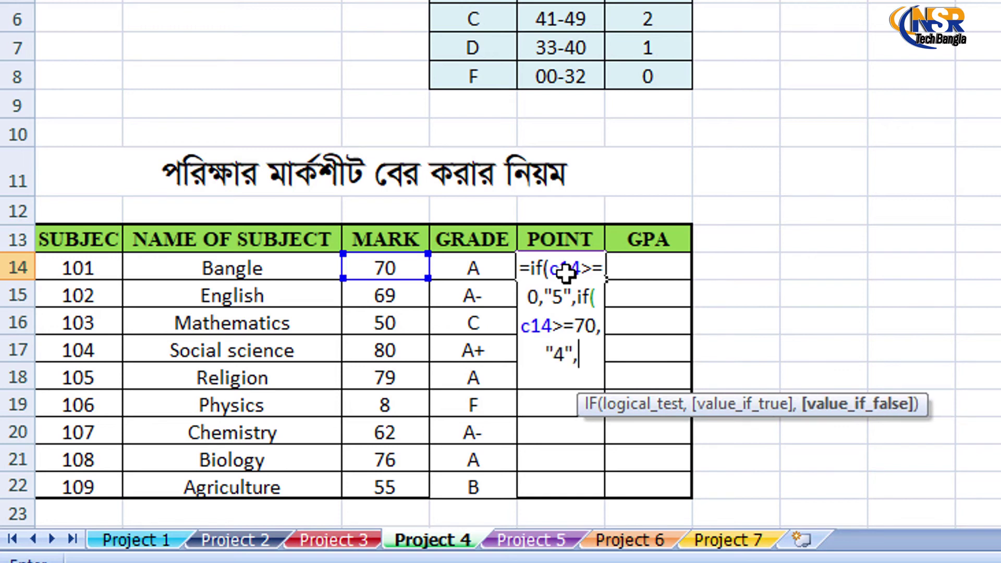
{"action": "type", "text": "if(c14>="}
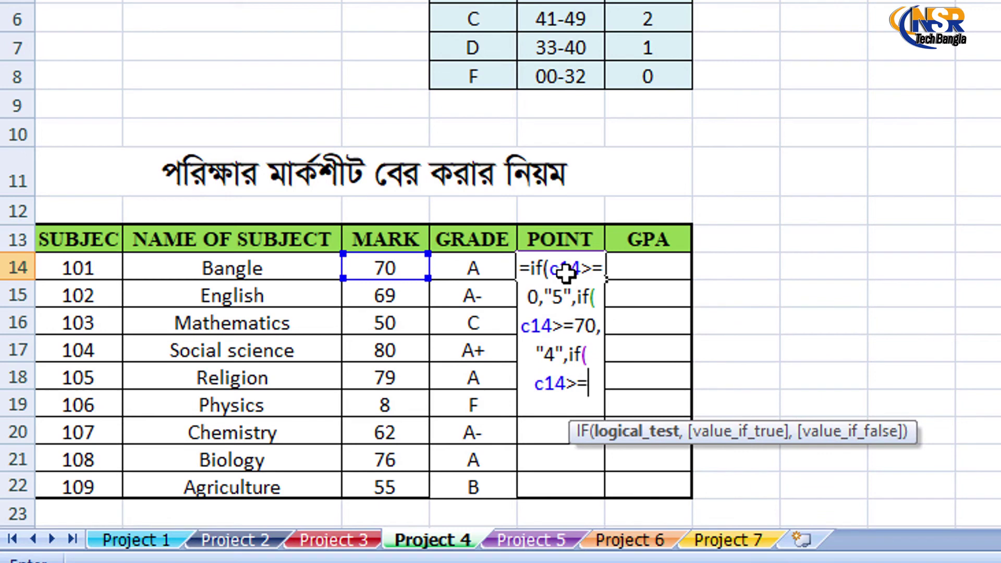
{"action": "type", "text": "61"}
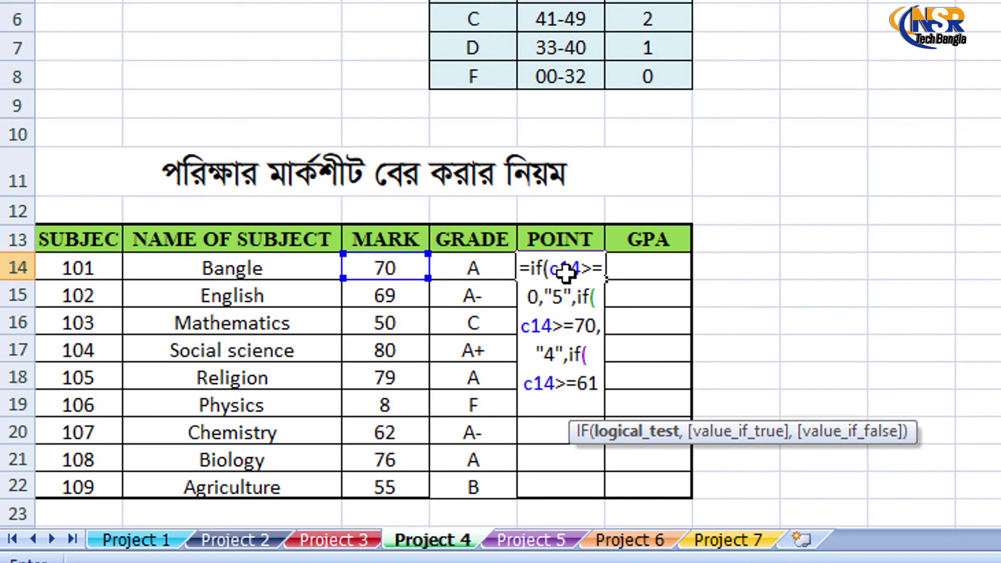
{"action": "type", "text": ","}
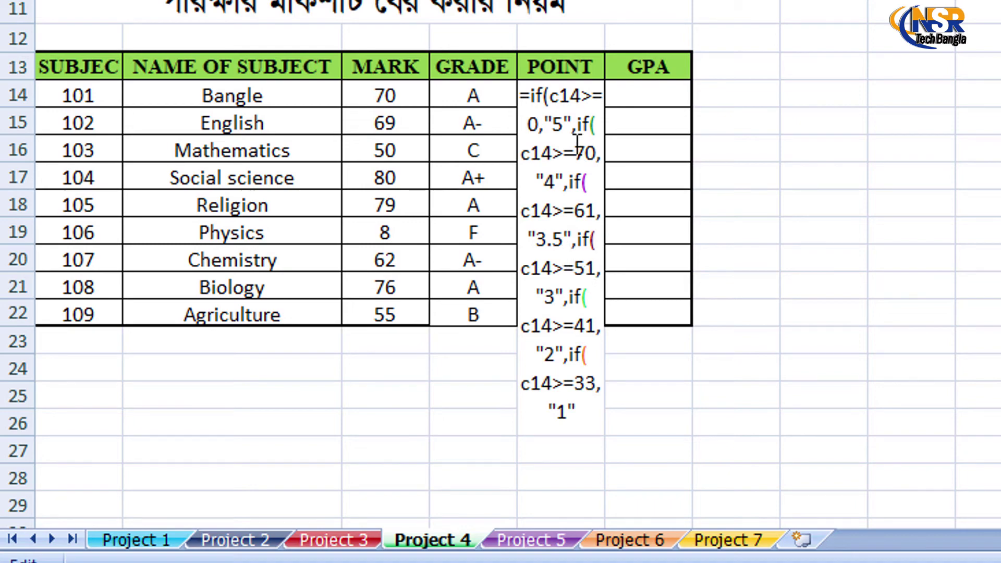
Close E14's point formula with six parentheses and commit it, so Bangle shows 5.
{"action": "scroll", "coordinate": [599, 291], "scroll_direction": "up", "scroll_amount": 2}
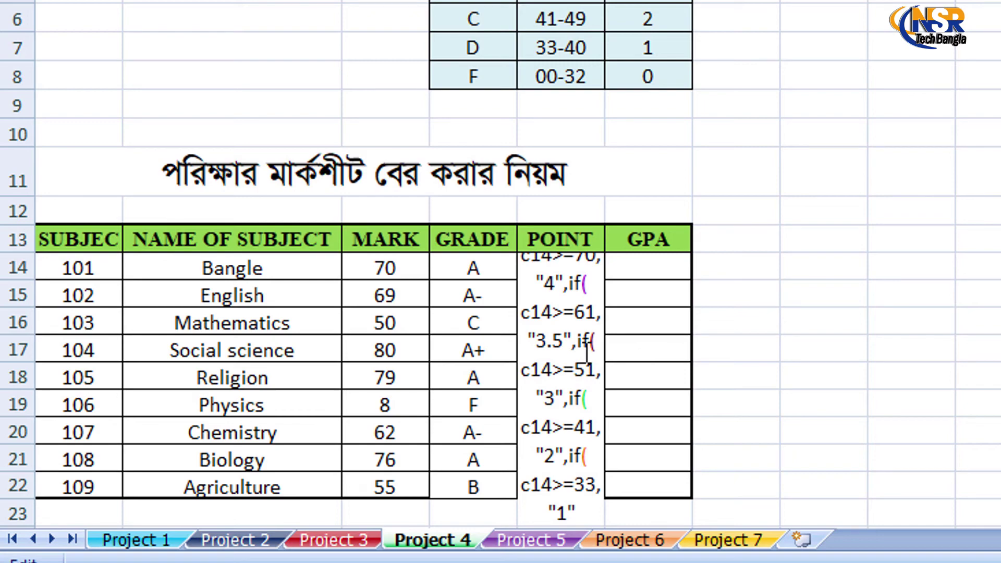
{"action": "scroll", "coordinate": [587, 355], "scroll_direction": "down", "scroll_amount": 2}
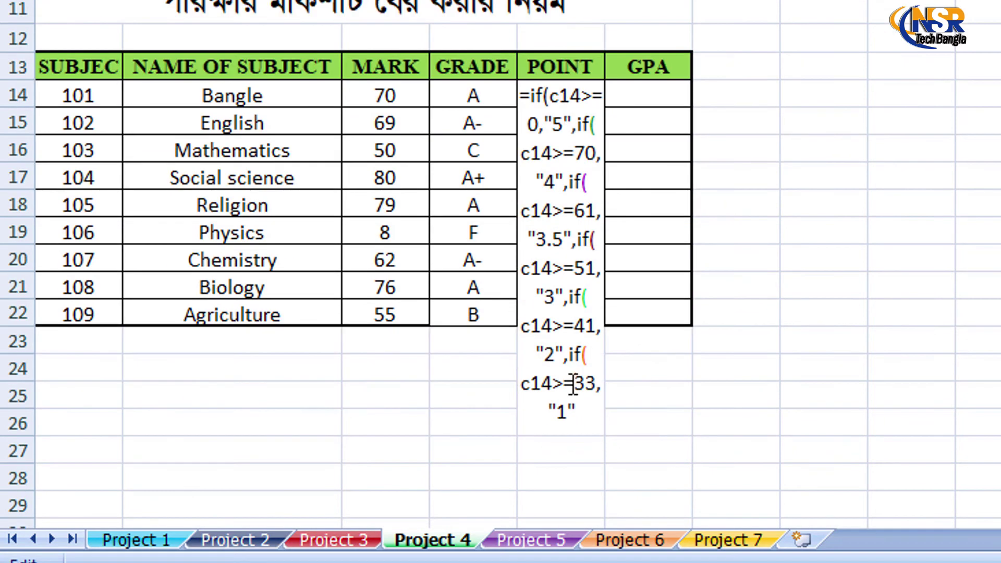
{"action": "left_click", "coordinate": [589, 412]}
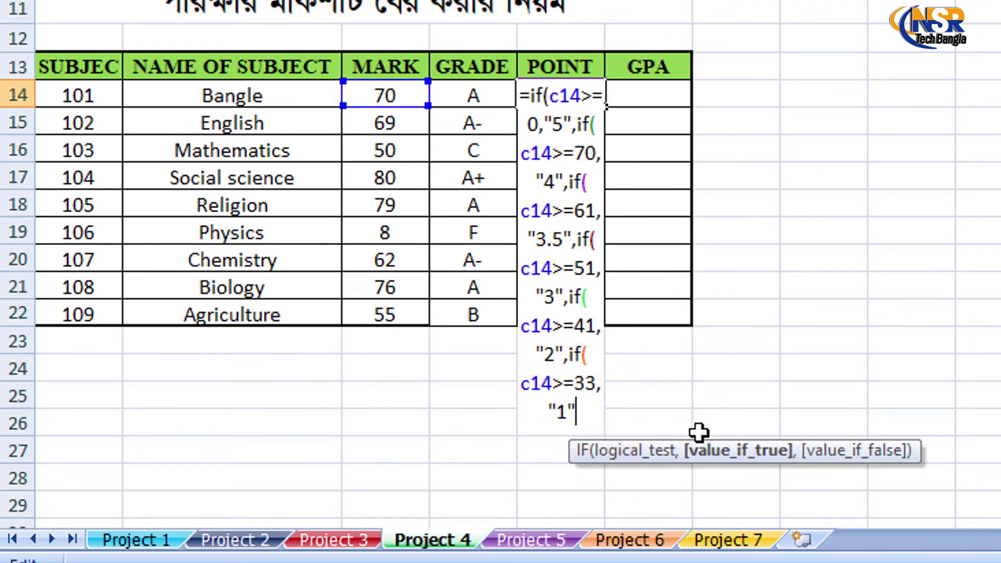
{"action": "type", "text": "))))))"}
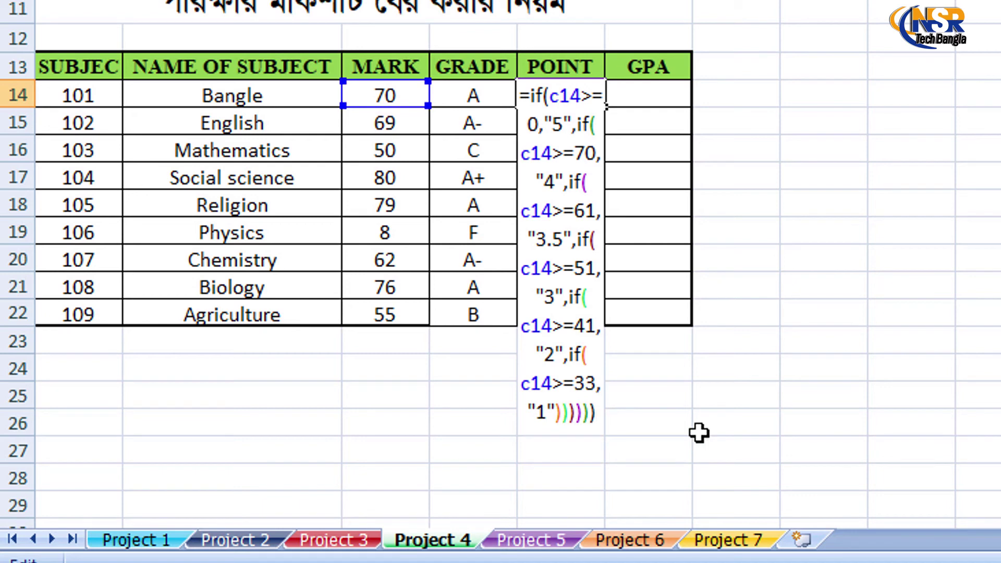
{"action": "key", "text": "Return"}
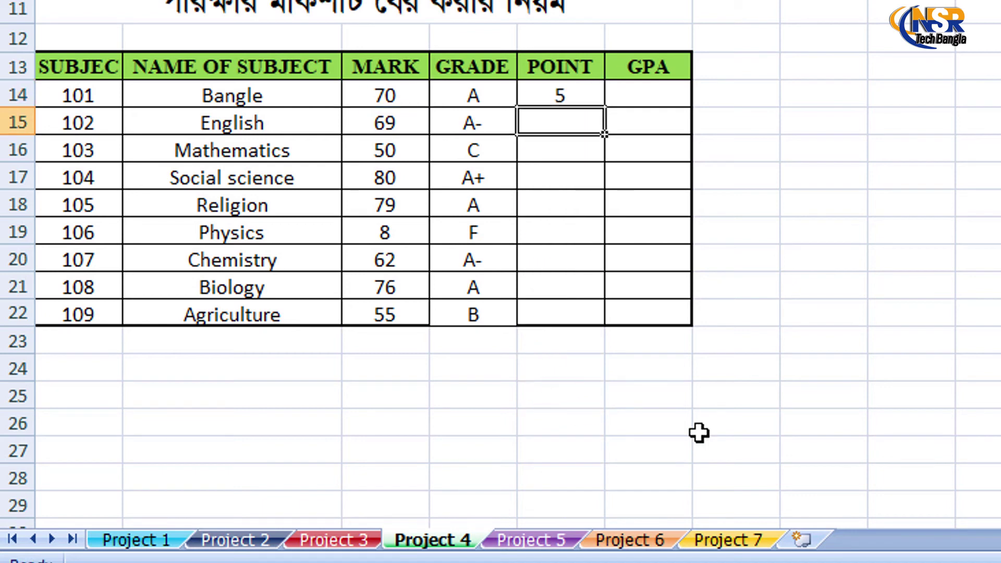
Change Bangle's mark from 70 to 50, then to 82.
{"action": "left_click", "coordinate": [562, 94]}
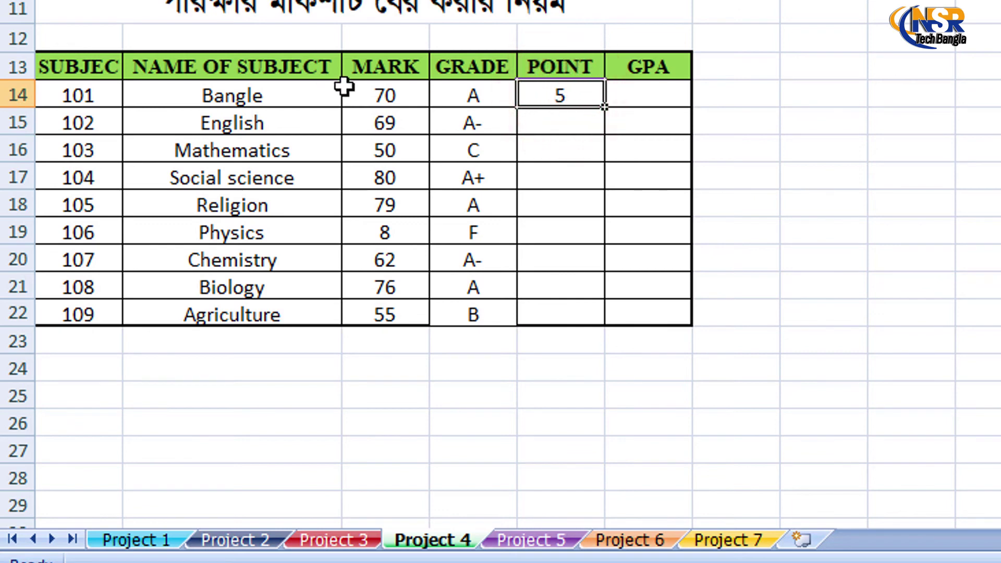
{"action": "left_click", "coordinate": [395, 99]}
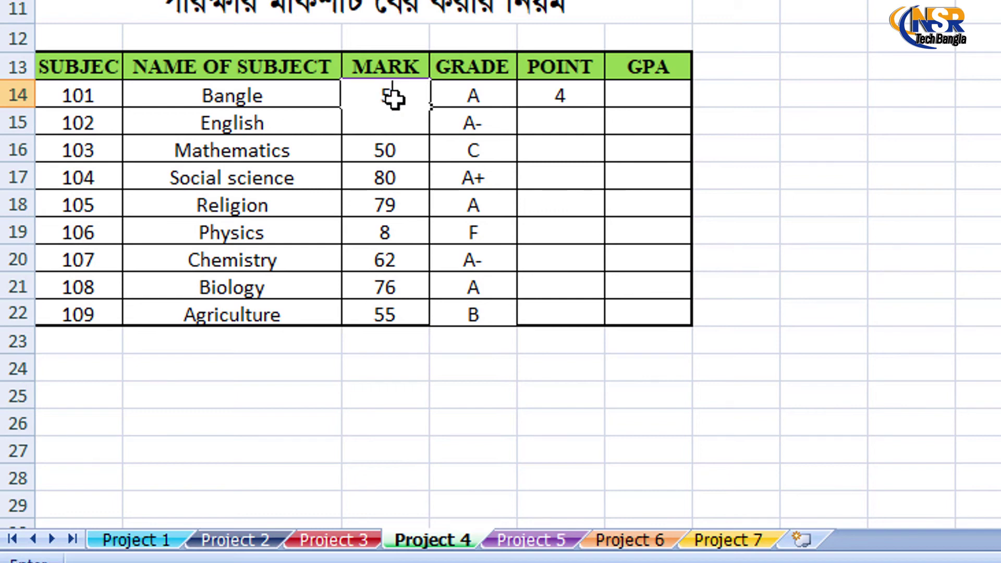
{"action": "type", "text": "50"}
{"action": "key", "text": "Return"}
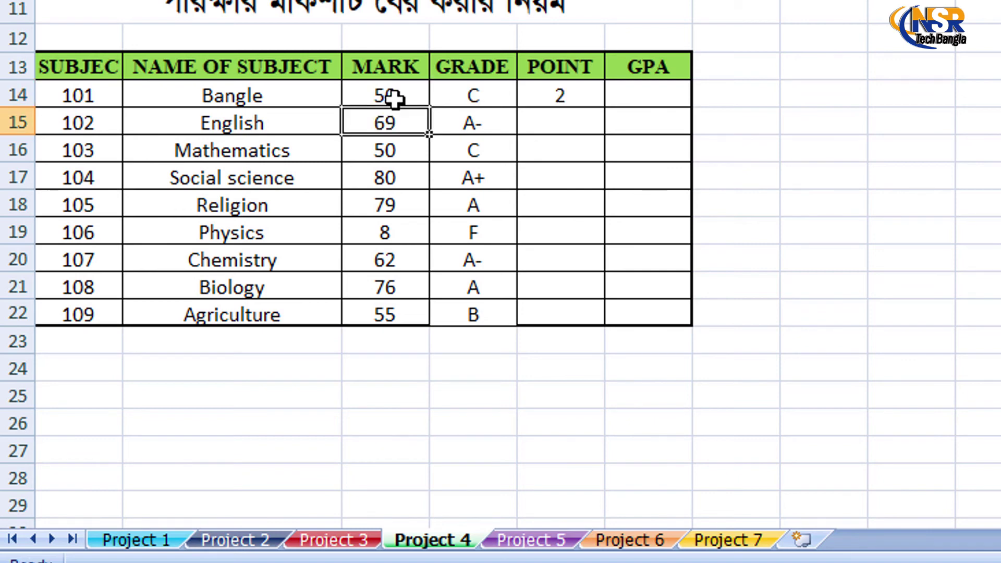
{"action": "left_click", "coordinate": [395, 98]}
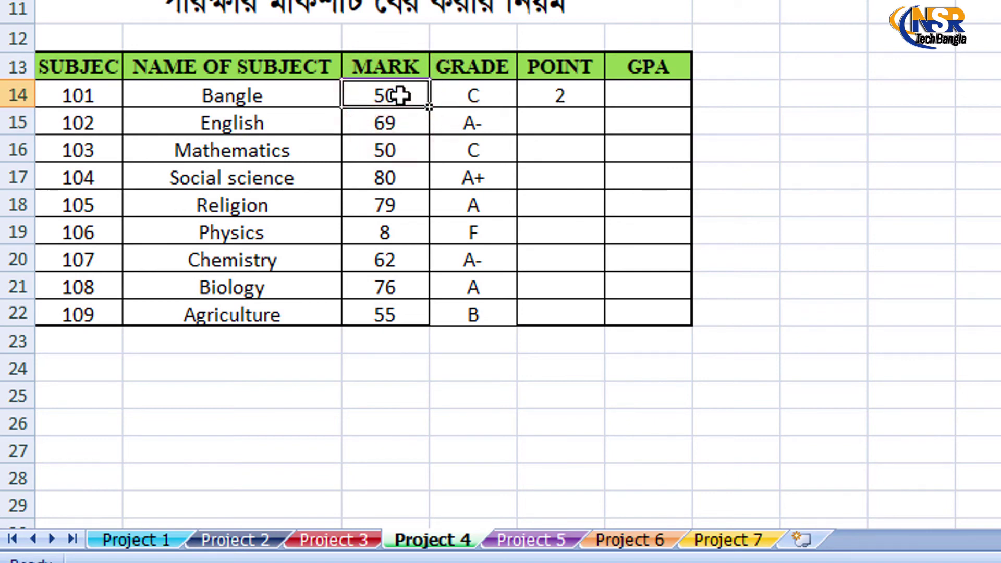
{"action": "type", "text": "8"}
{"action": "key", "text": "BackSpace"}
{"action": "type", "text": "82"}
{"action": "key", "text": "Return"}
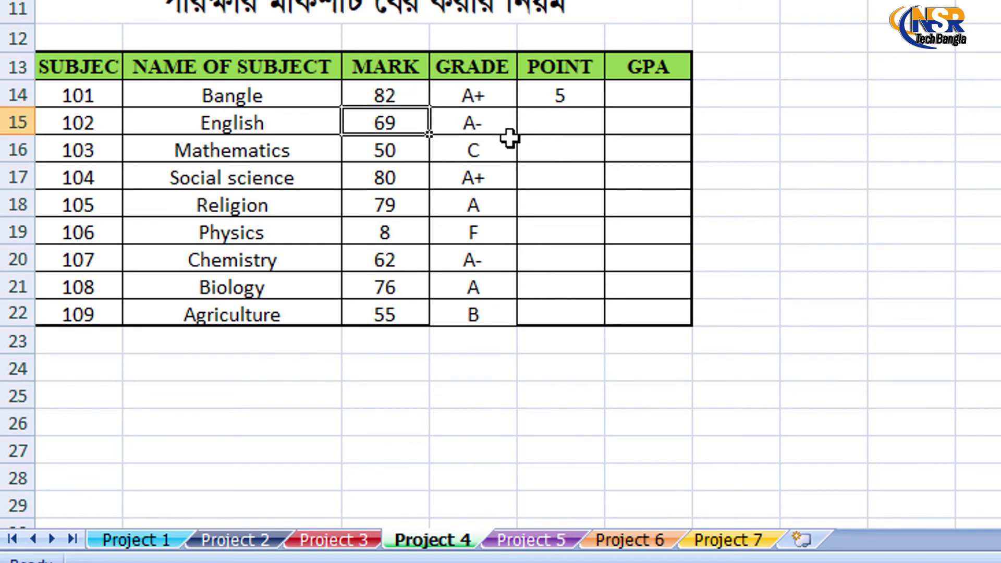
Fill Bangle's Point formula down to row 22 and select Physics' FALSE result.
{"action": "left_click", "coordinate": [581, 101]}
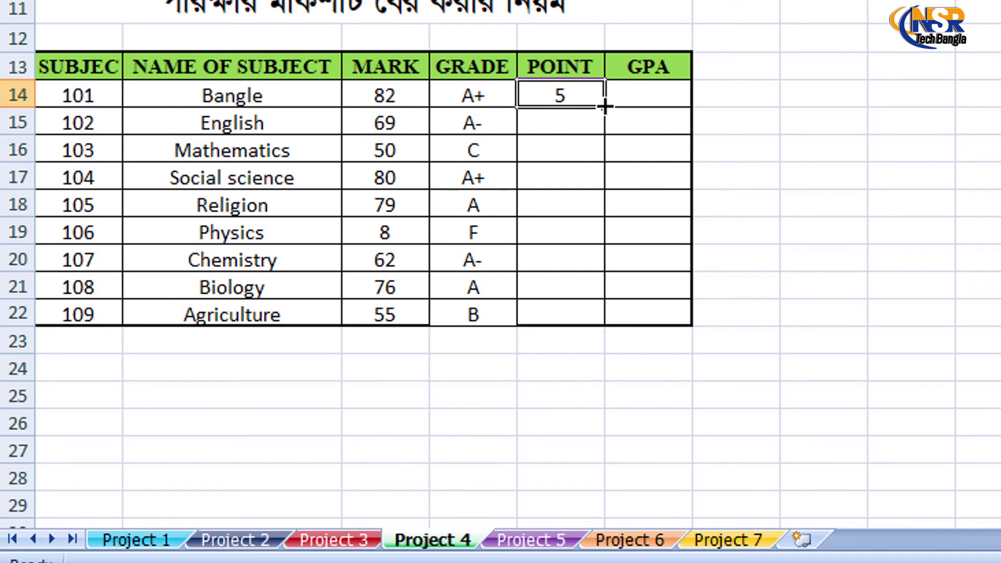
{"action": "left_click_drag", "start_coordinate": [605, 107], "coordinate": [595, 316]}
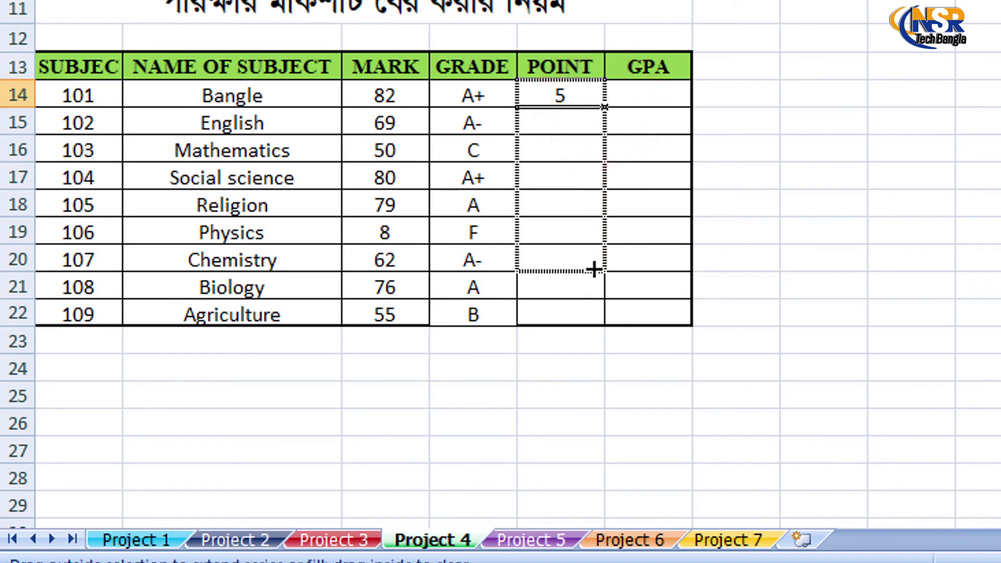
{"action": "left_click", "coordinate": [573, 230]}
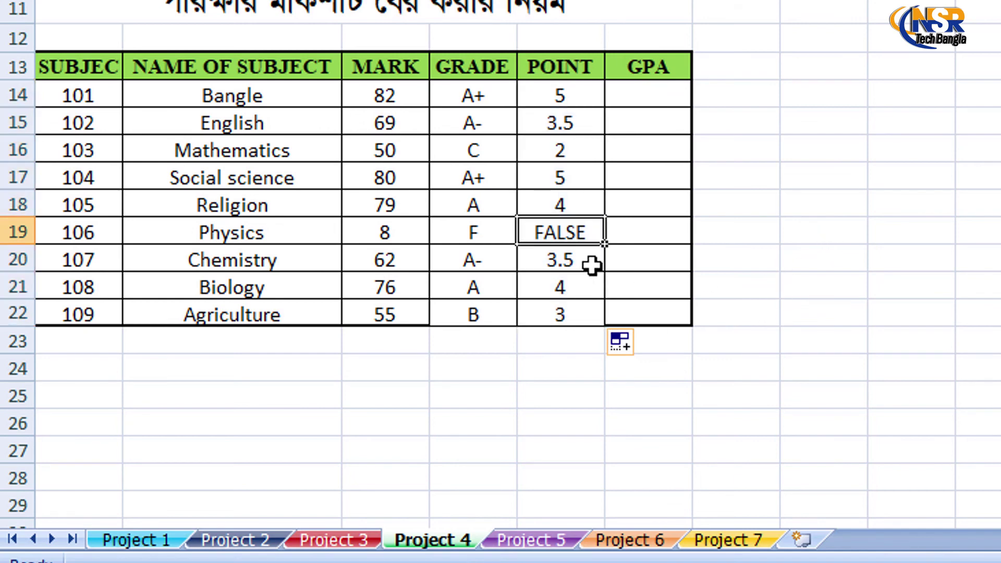
Add a "0" fallback after the "1" result in Physics' point formula so it shows 0.
{"action": "double_click", "coordinate": [566, 232]}
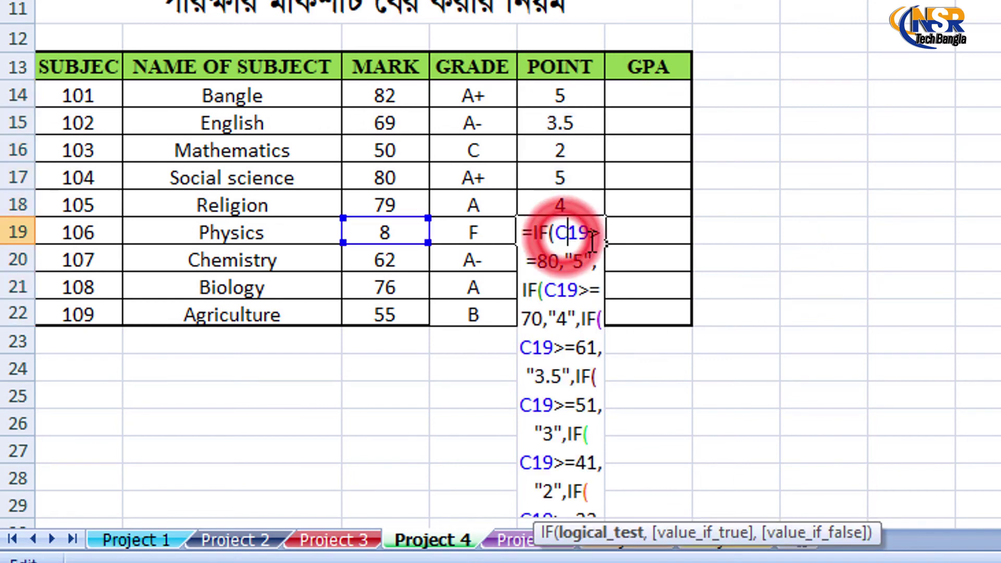
{"action": "scroll", "coordinate": [586, 516], "scroll_direction": "down", "scroll_amount": 2}
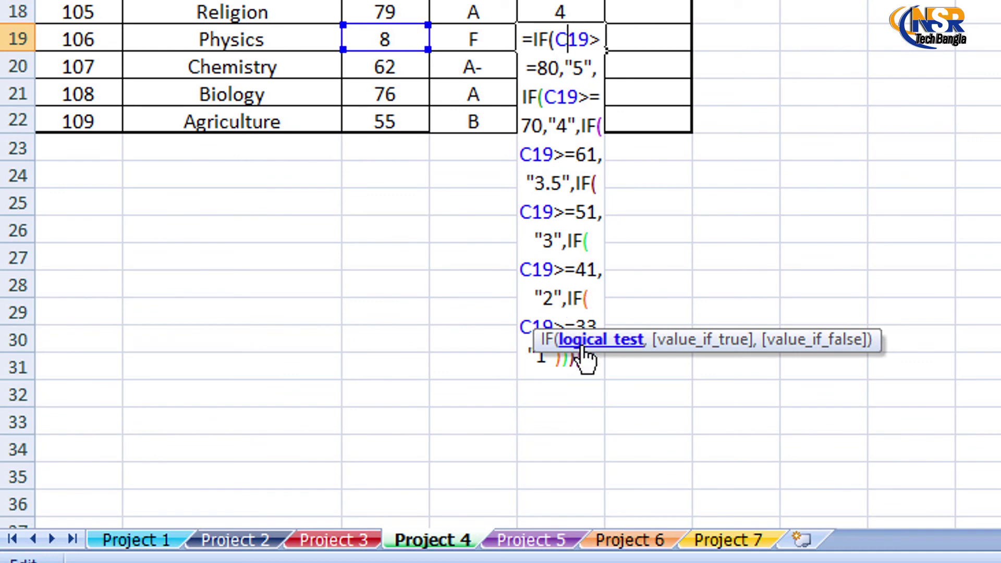
{"action": "left_click", "coordinate": [586, 301]}
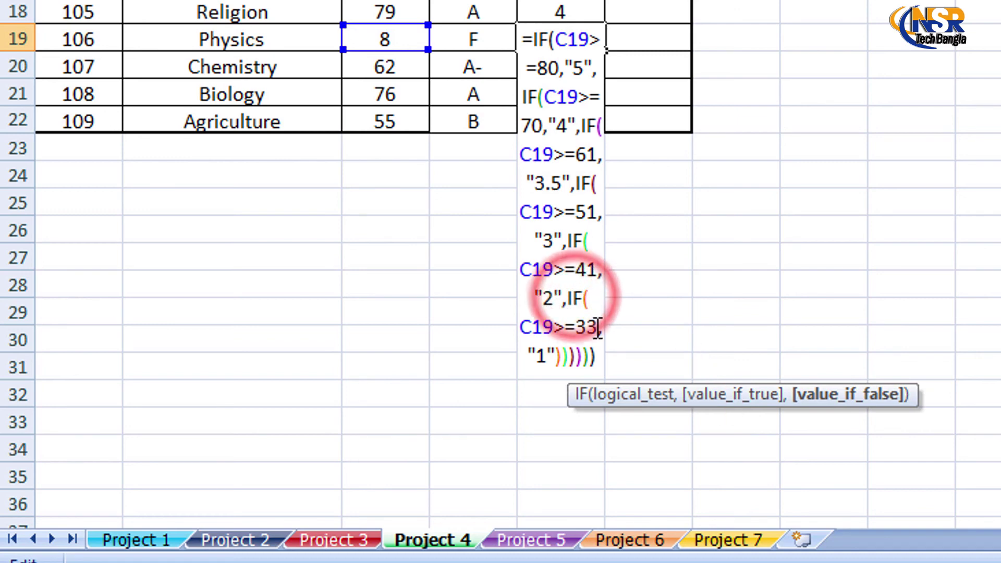
{"action": "left_click", "coordinate": [597, 327]}
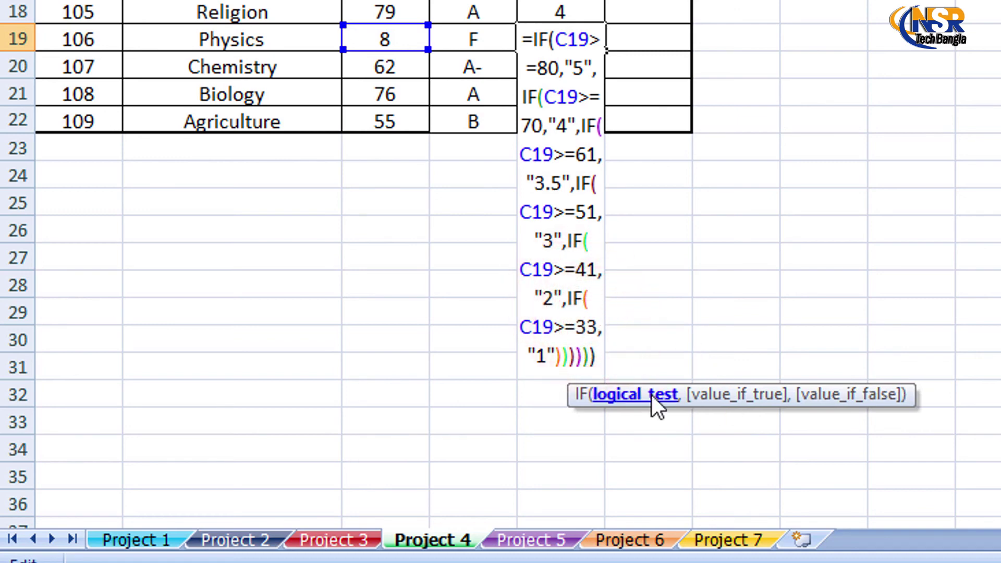
{"action": "key", "text": "Right"}
{"action": "key", "text": "Right"}
{"action": "key", "text": "Right"}
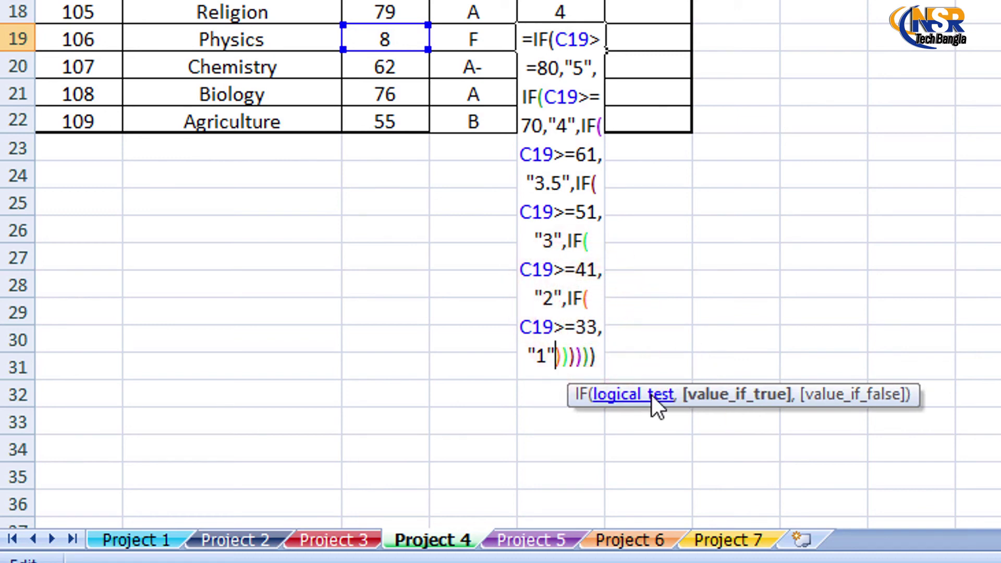
{"action": "type", "text": ","}
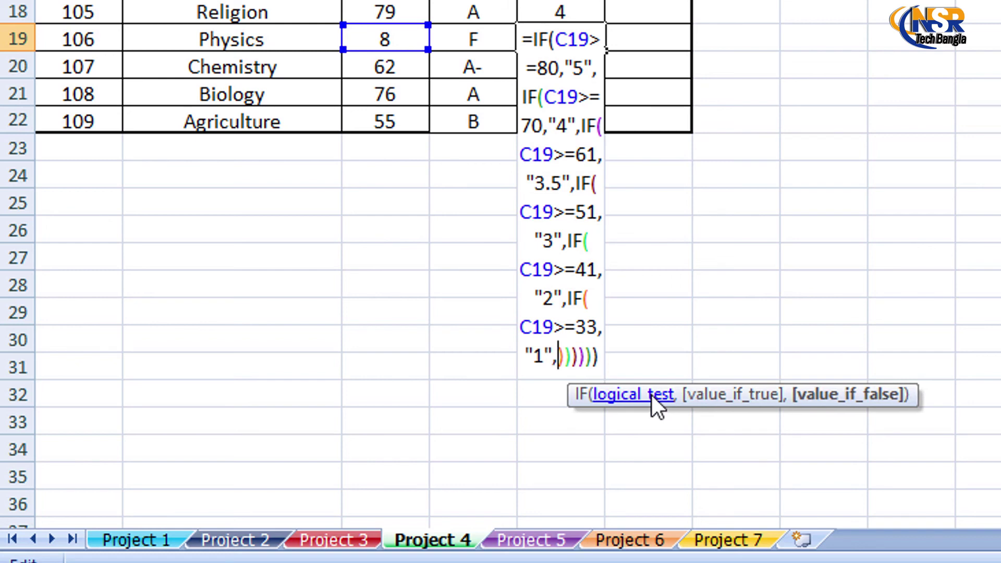
{"action": "type", "text": "\""}
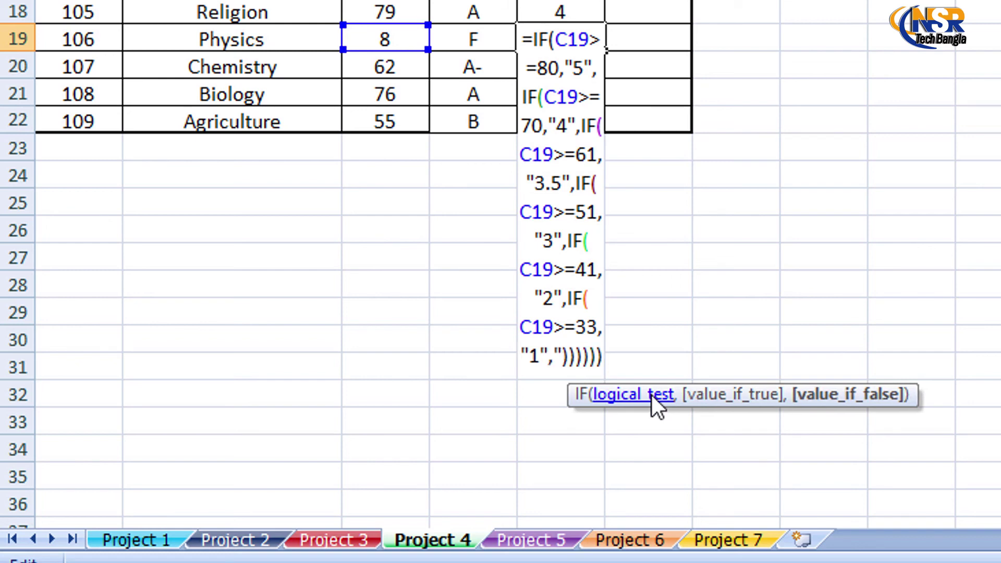
{"action": "type", "text": "0"}
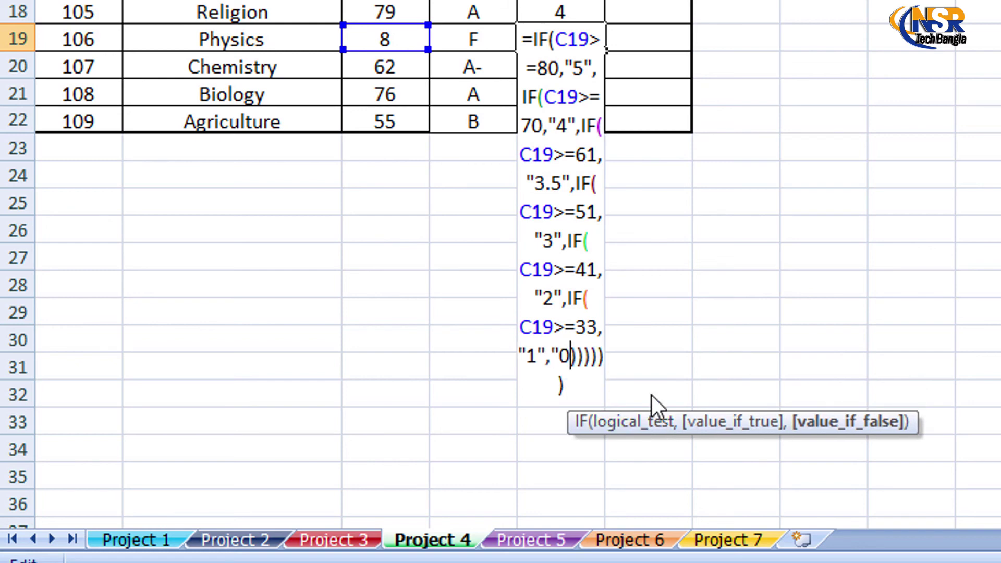
{"action": "type", "text": "\""}
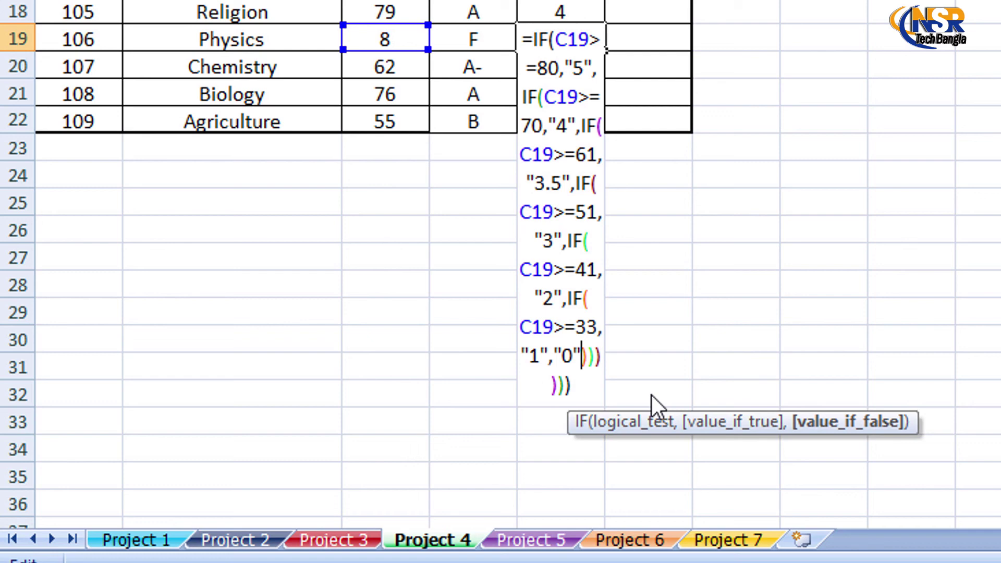
{"action": "key", "text": "Return"}
{"action": "left_click", "coordinate": [913, 98]}
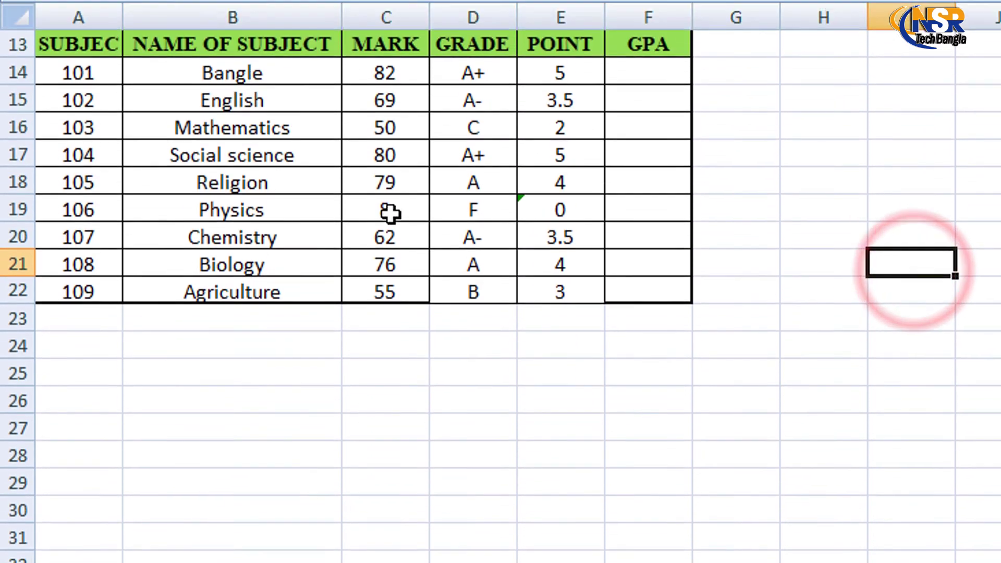
{"action": "left_click", "coordinate": [386, 57]}
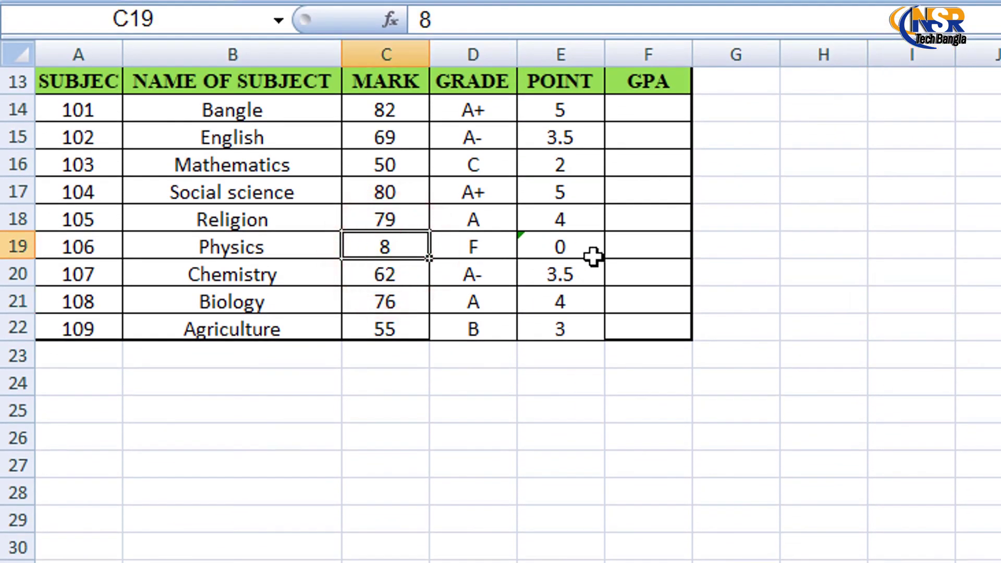
{"action": "left_click", "coordinate": [733, 410]}
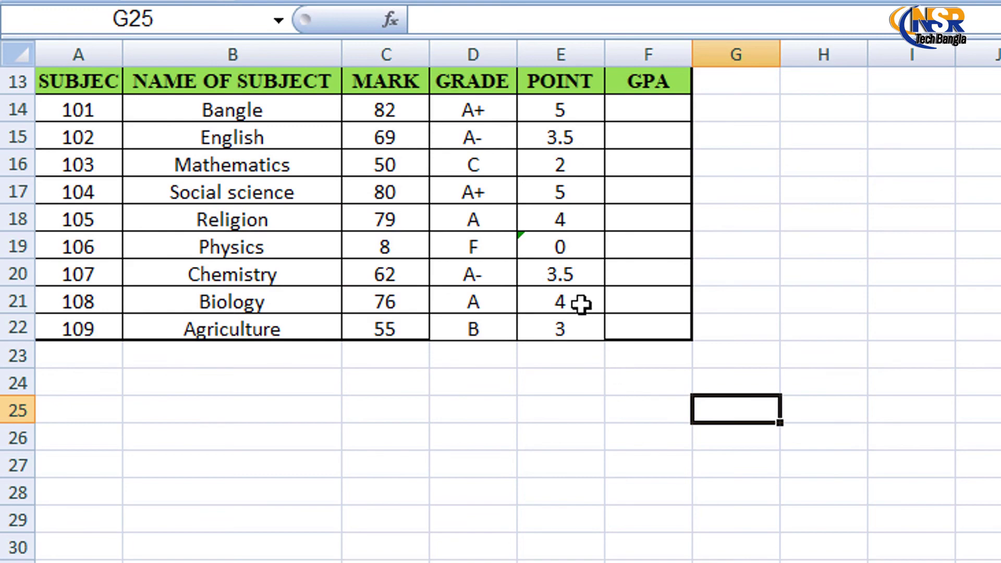
{"action": "left_click", "coordinate": [560, 111]}
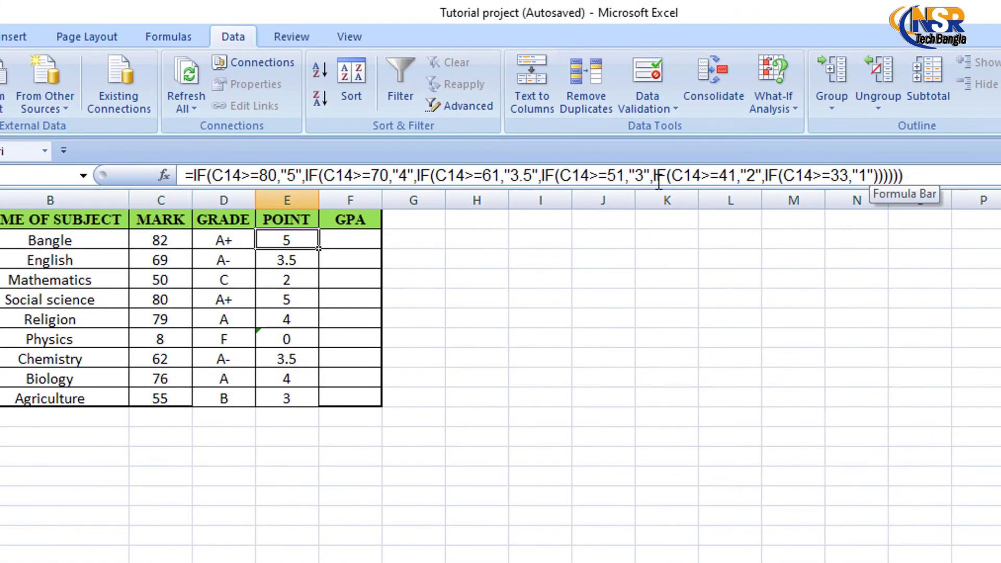
{"action": "left_click", "coordinate": [653, 174]}
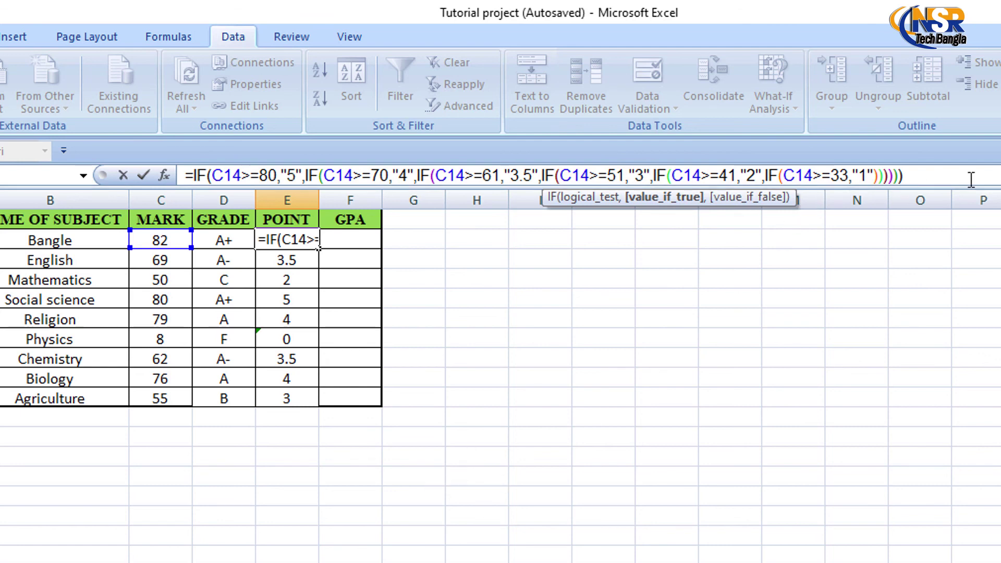
{"action": "left_click", "coordinate": [540, 476]}
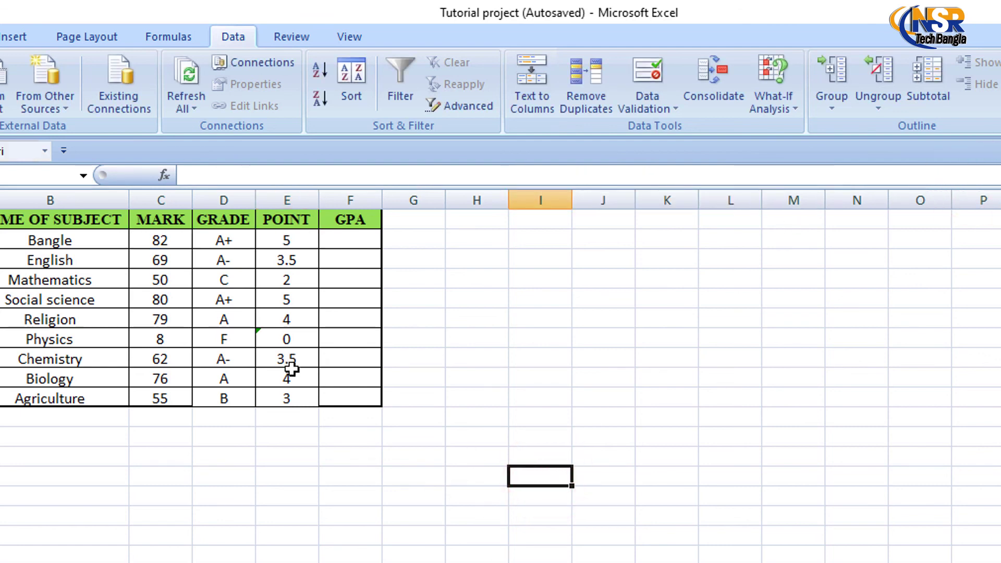
{"action": "left_click", "coordinate": [285, 399]}
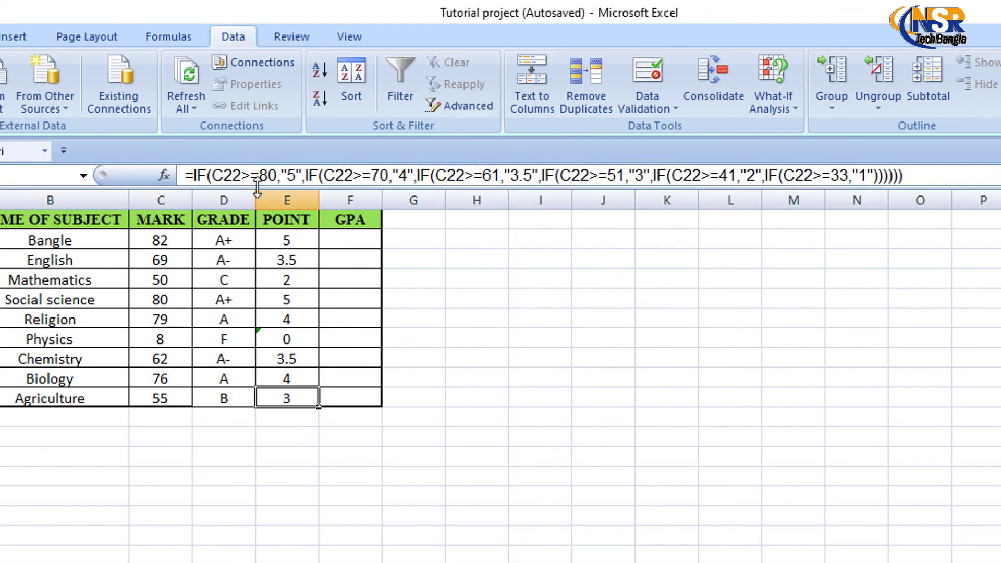
{"action": "left_click", "coordinate": [162, 404]}
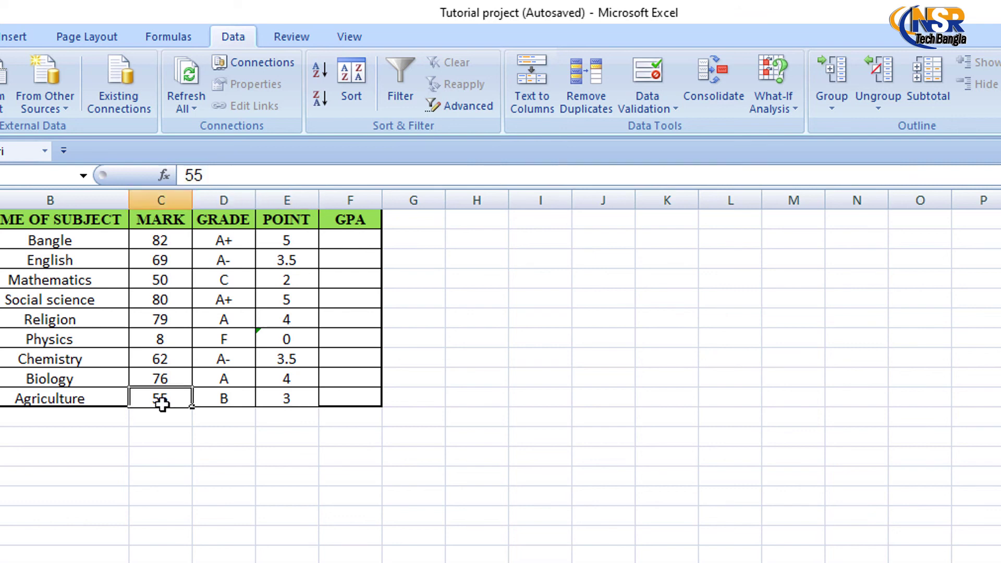
{"action": "left_click", "coordinate": [161, 402]}
{"action": "left_click", "coordinate": [159, 399]}
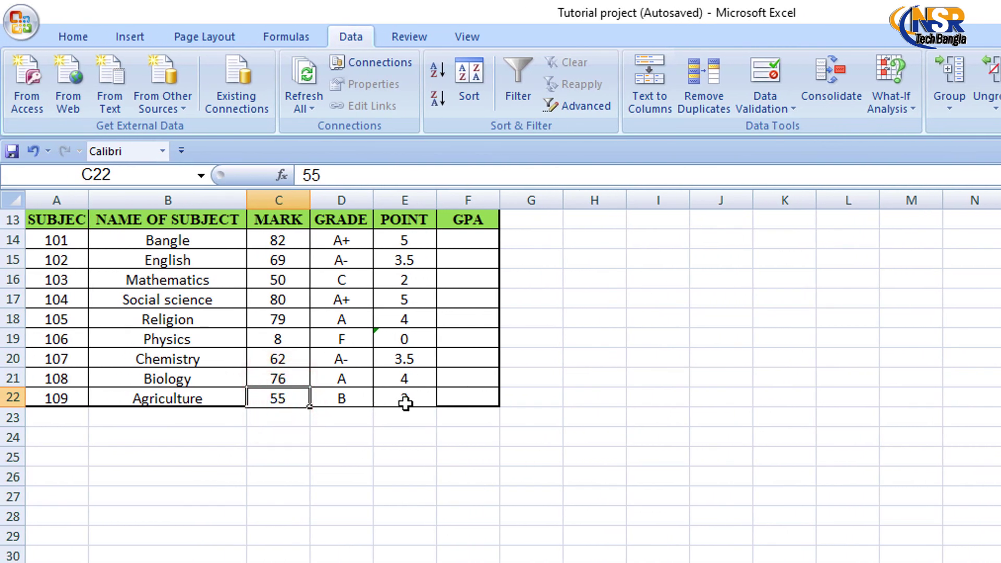
{"action": "scroll", "coordinate": [406, 403], "scroll_direction": "up", "scroll_amount": 4}
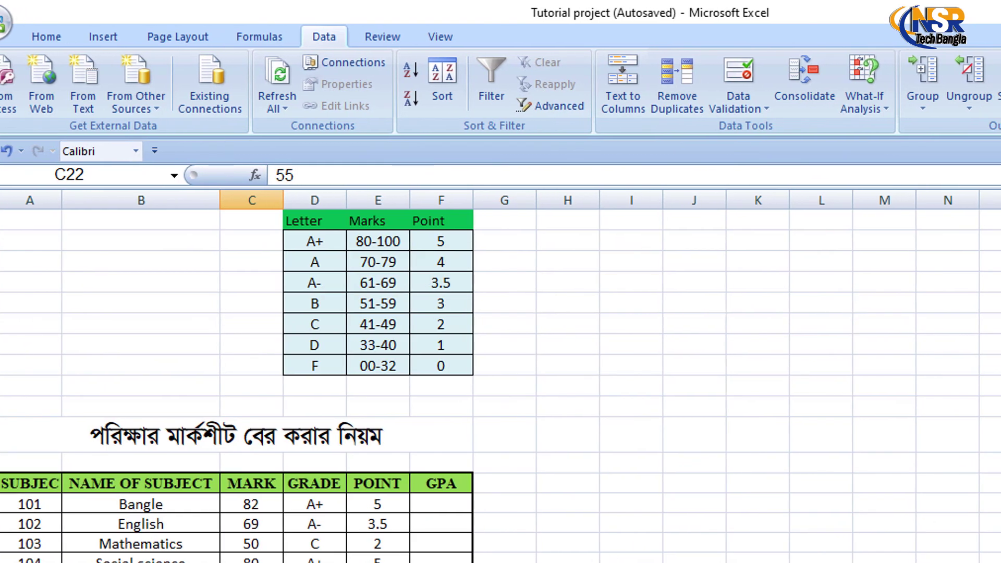
{"action": "scroll", "coordinate": [580, 474], "scroll_direction": "down", "scroll_amount": 3}
{"action": "scroll", "coordinate": [579, 474], "scroll_direction": "down", "scroll_amount": 1}
{"action": "scroll", "coordinate": [579, 474], "scroll_direction": "up", "scroll_amount": 4}
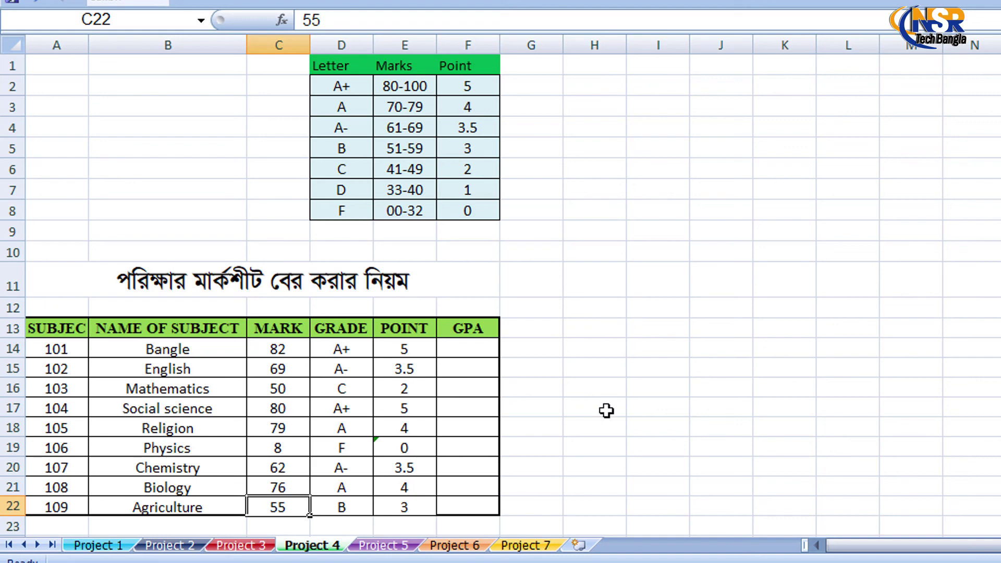
{"action": "scroll", "coordinate": [608, 418], "scroll_direction": "down", "scroll_amount": 1}
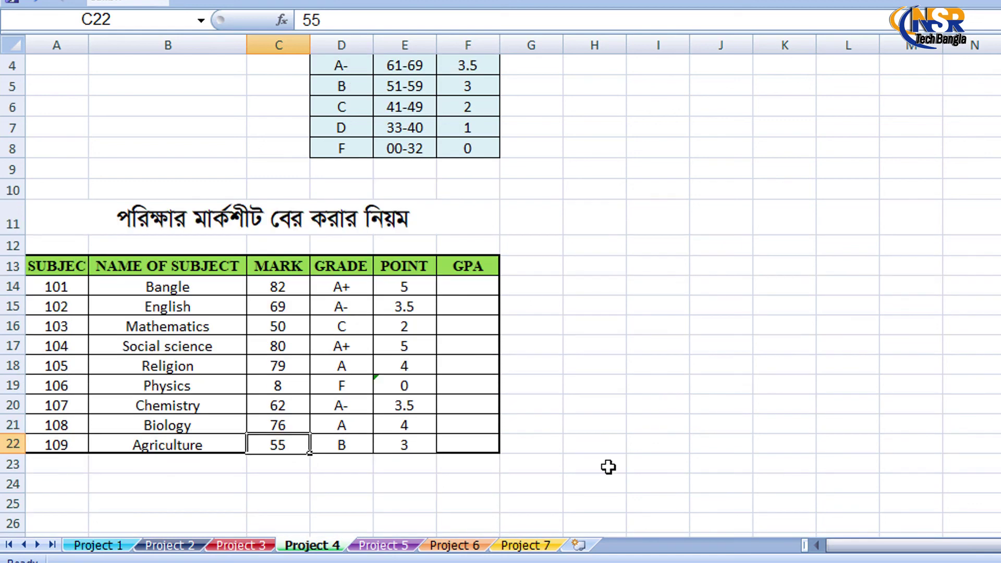